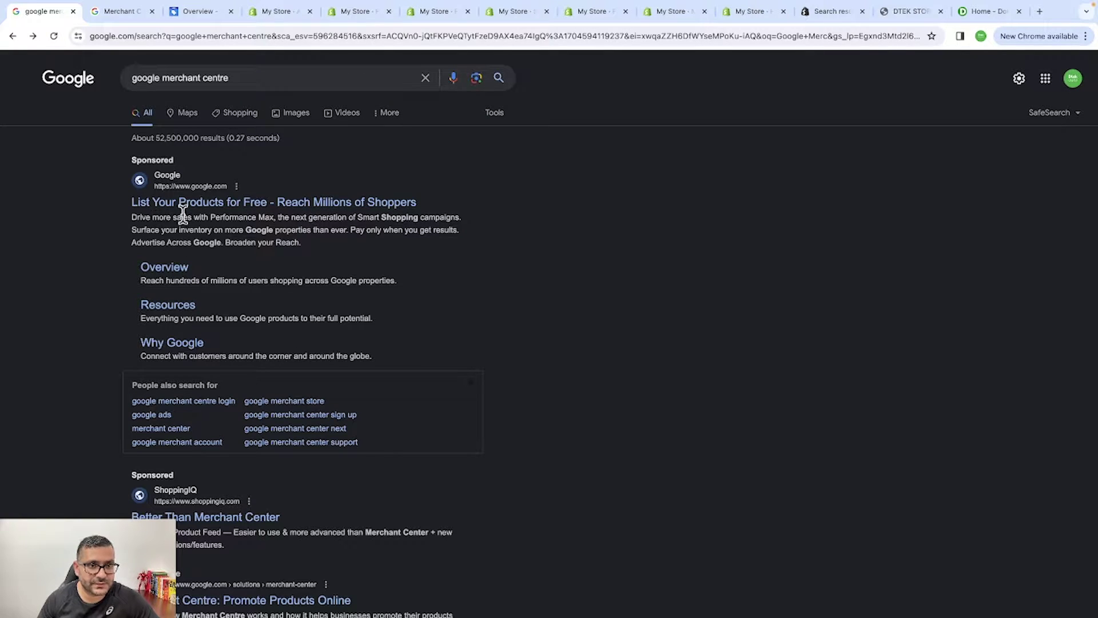
- Open the sponsored 'List Your Products for Free' page and scroll to the Performance Max Display channel description
left_click(248, 206)
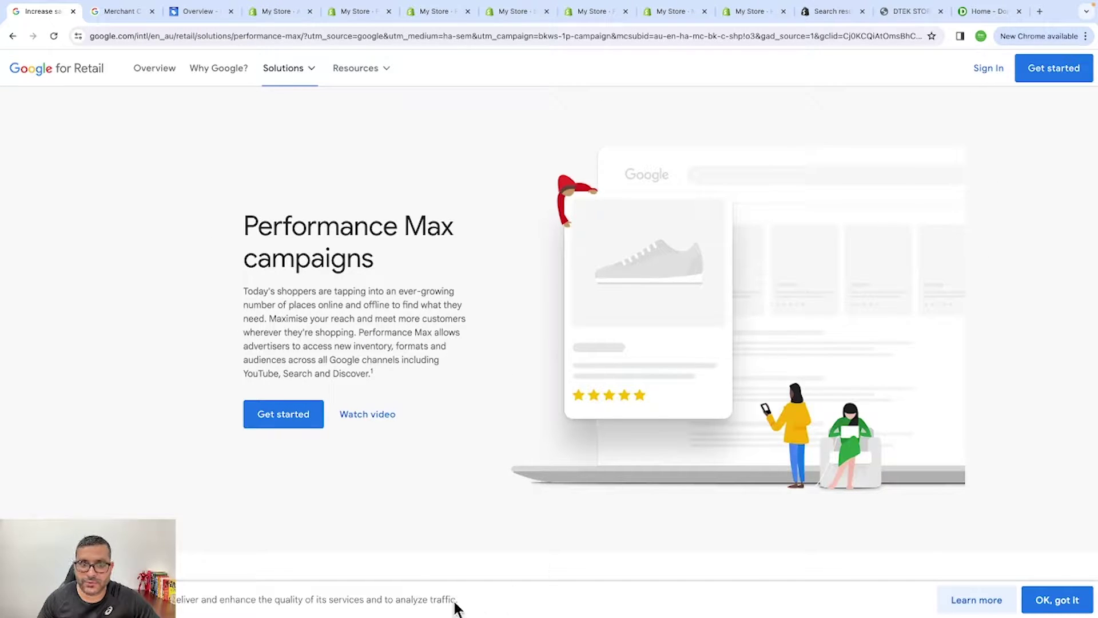
scroll(615, 423, "down", 3)
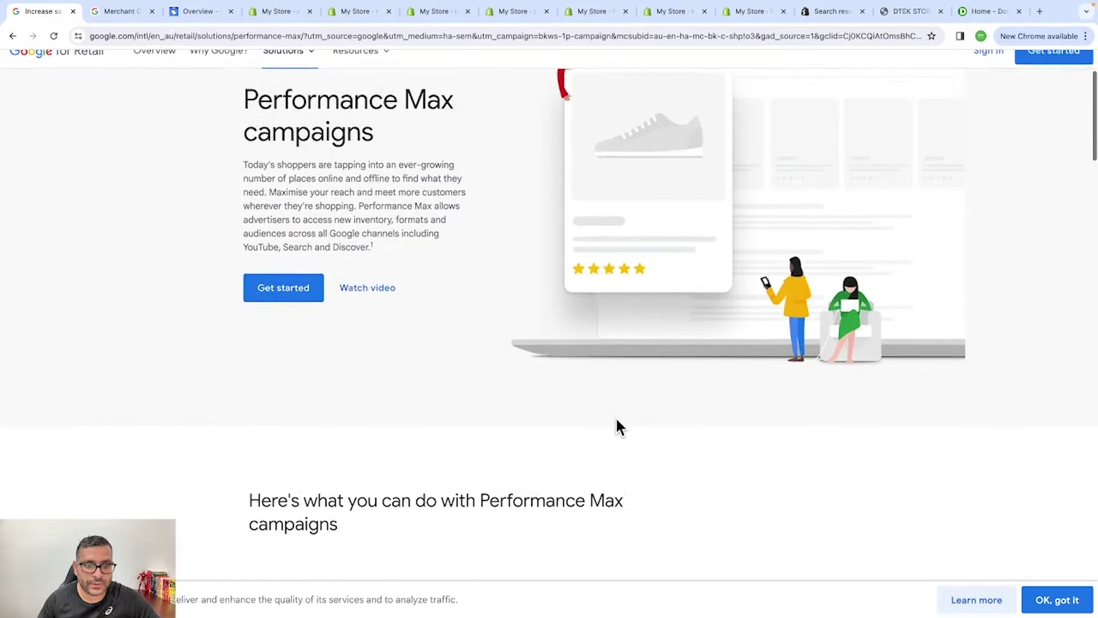
scroll(615, 421, "up", 3)
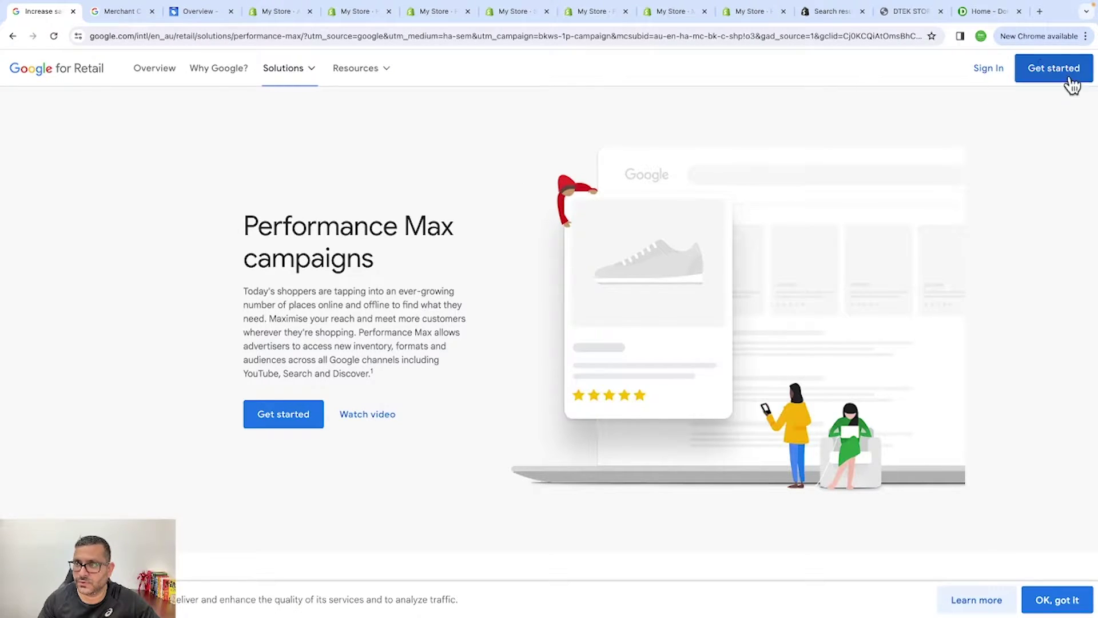
scroll(762, 309, "down", 10)
scroll(762, 312, "down", 1)
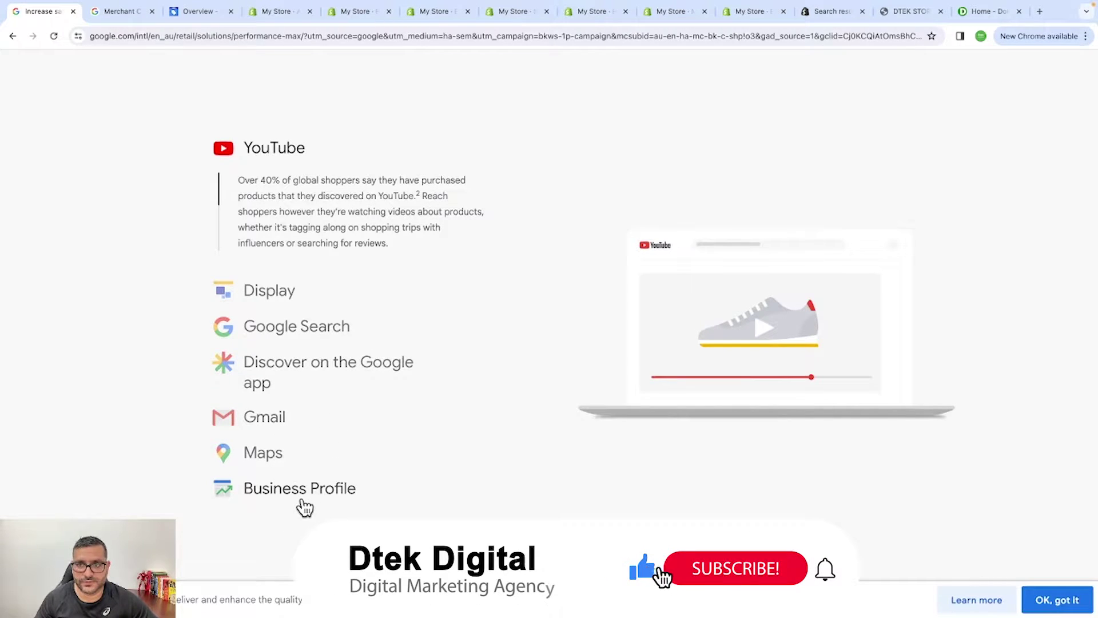
scroll(470, 209, "up", 5)
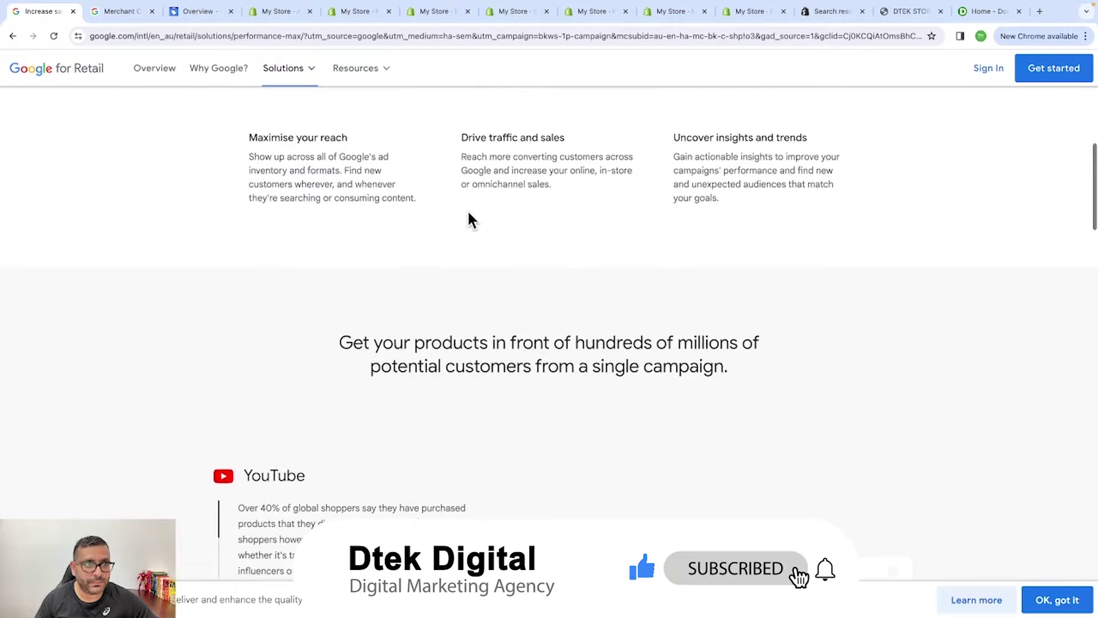
scroll(470, 224, "down", 6)
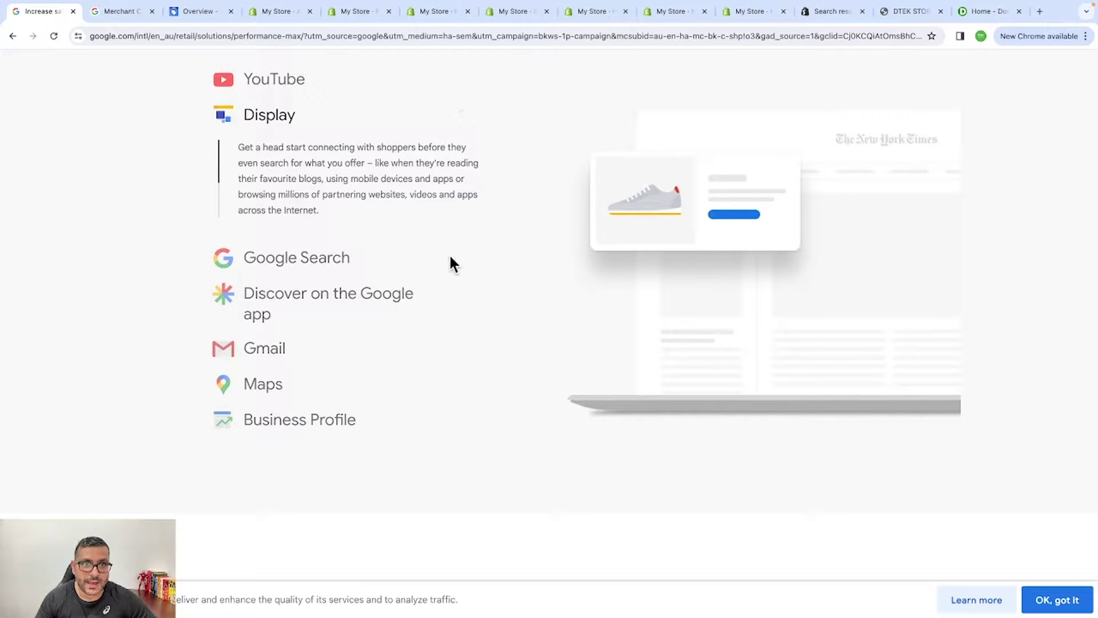
scroll(610, 400, "down", 10)
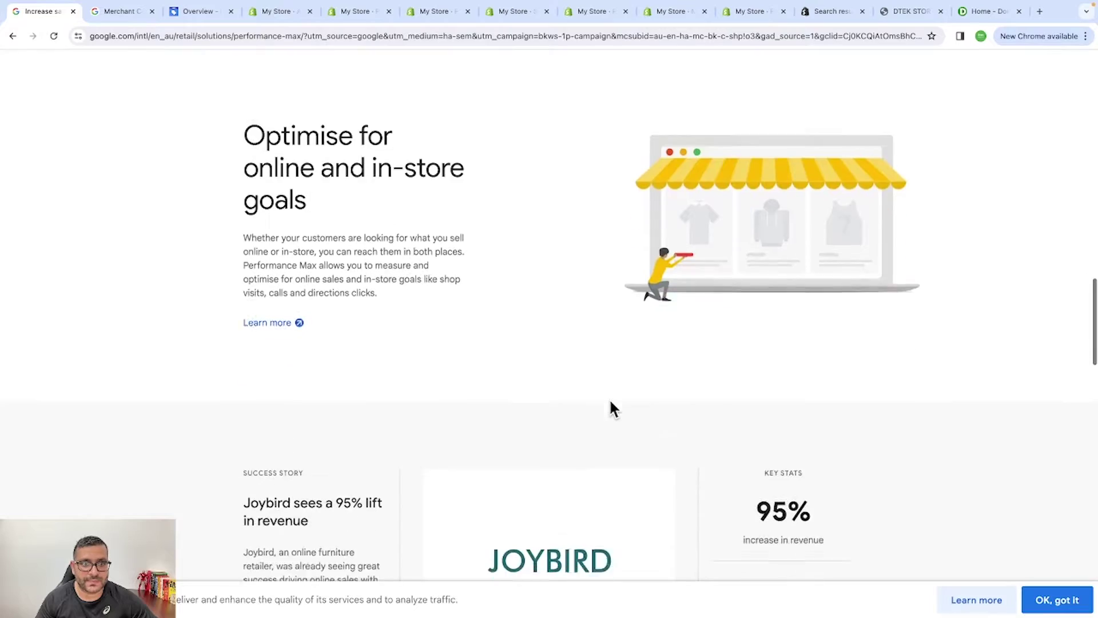
scroll(609, 400, "down", 15)
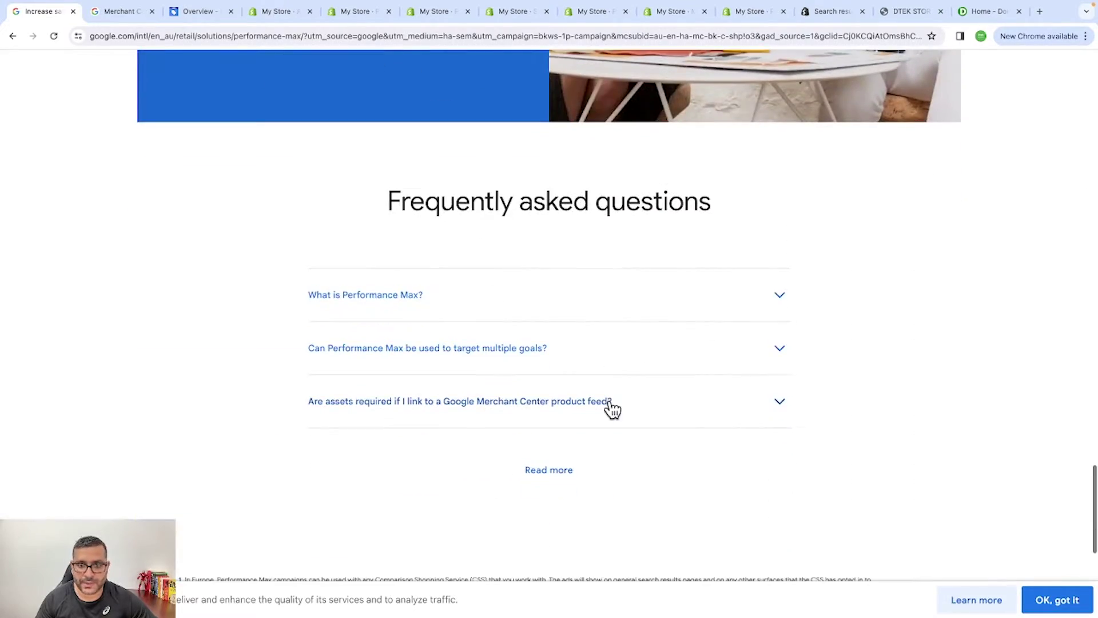
scroll(612, 409, "down", 3)
scroll(636, 303, "up", 15)
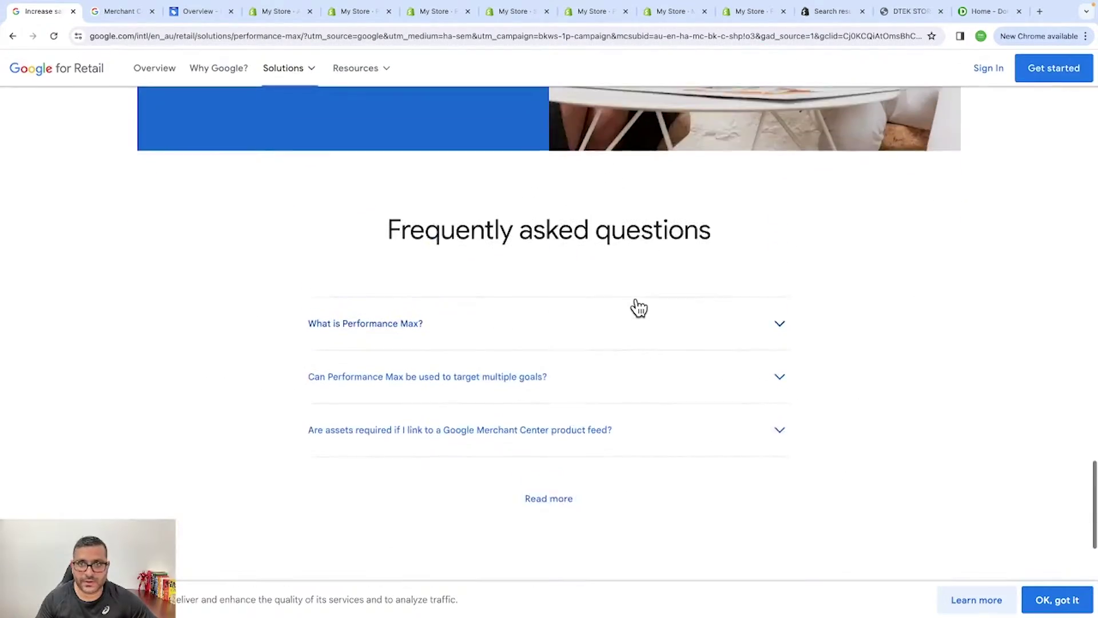
scroll(636, 309, "up", 15)
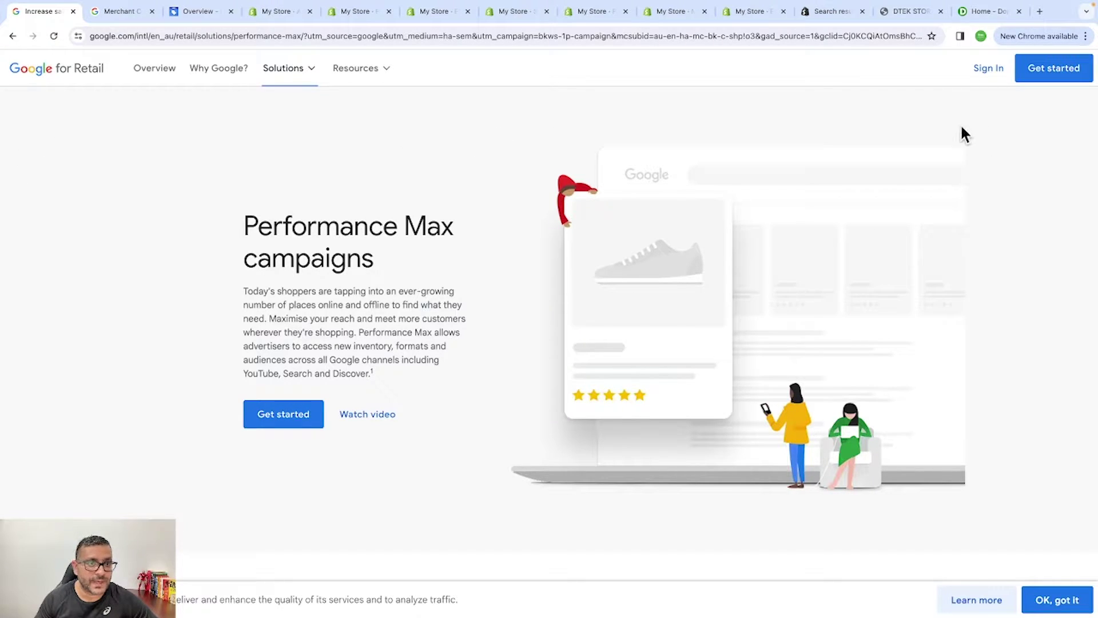
scroll(993, 113, "down", 1)
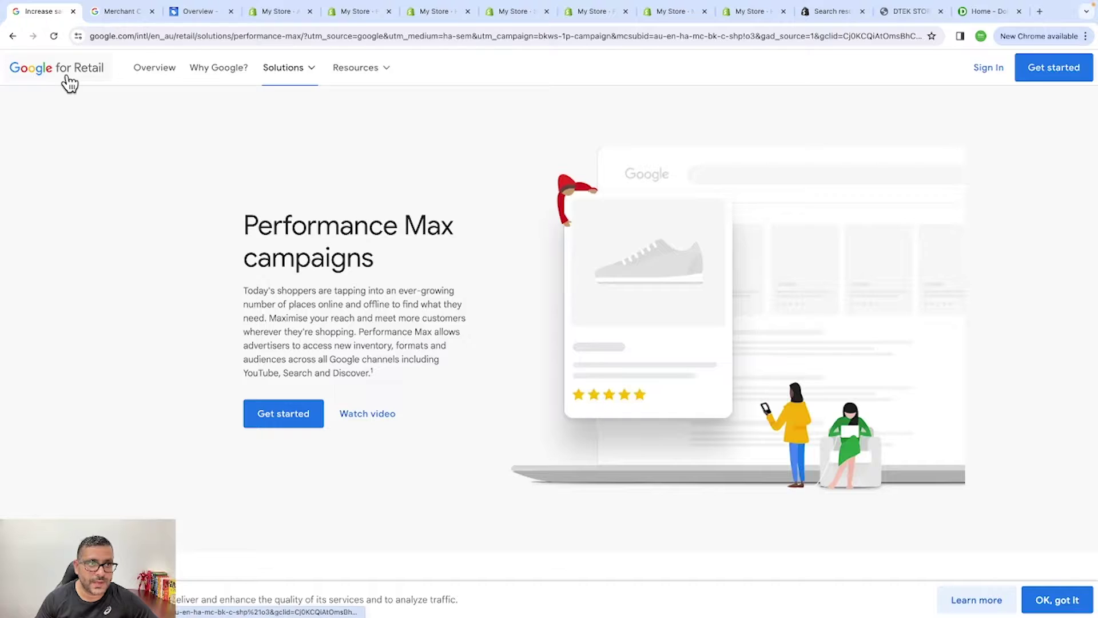
scroll(68, 80, "down", 1)
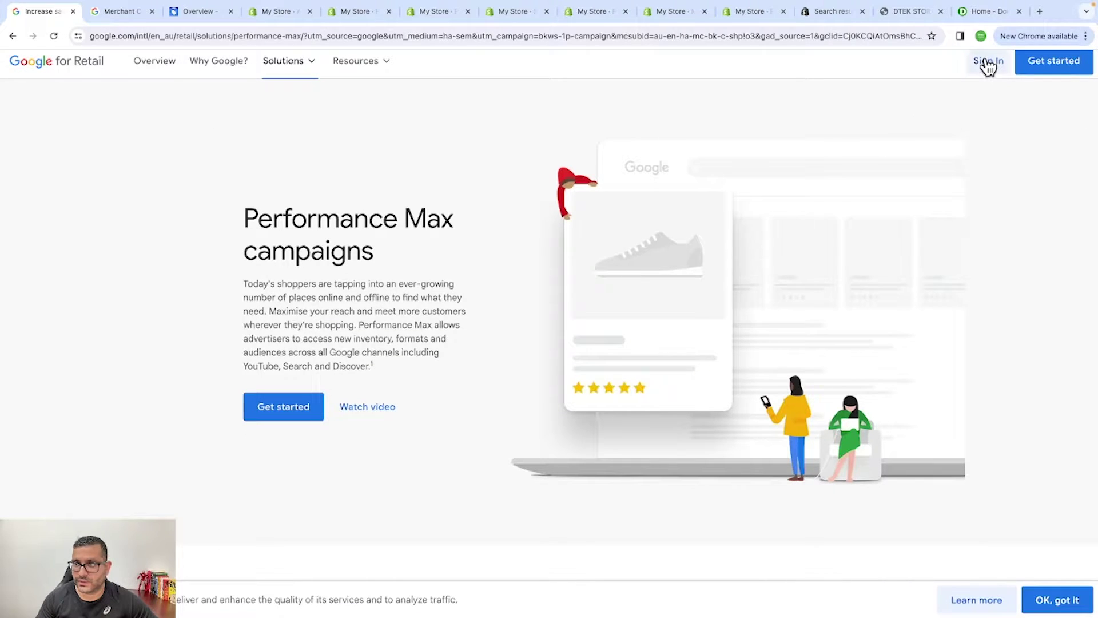
- Choose 'Sign in to Merchant Center' from the Sign In menu to reach the shop's Overview
left_click(988, 64)
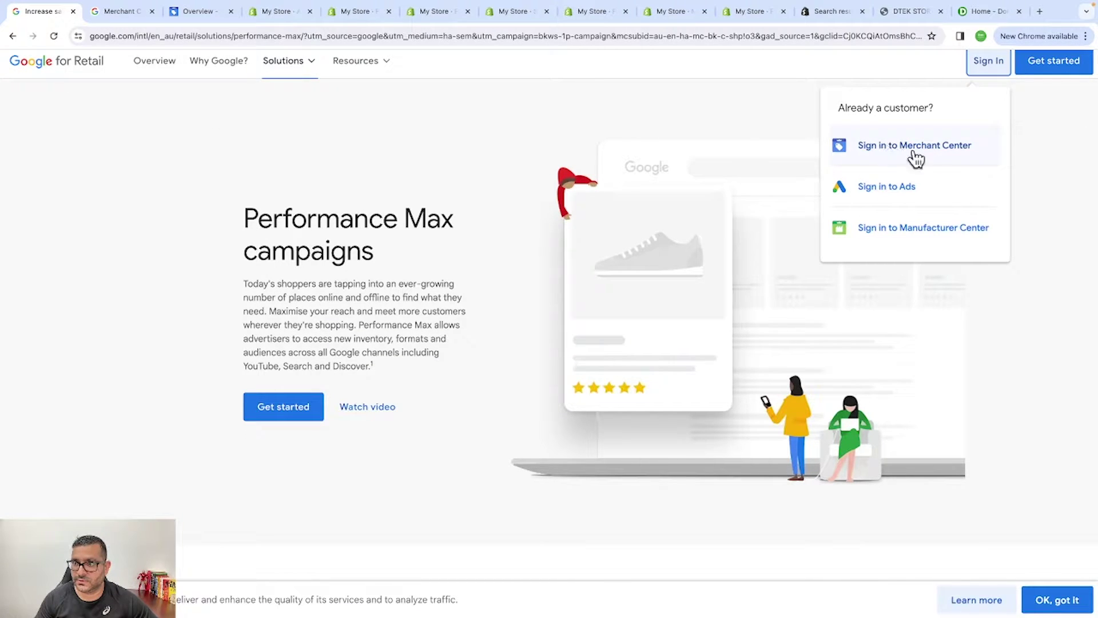
left_click(922, 155)
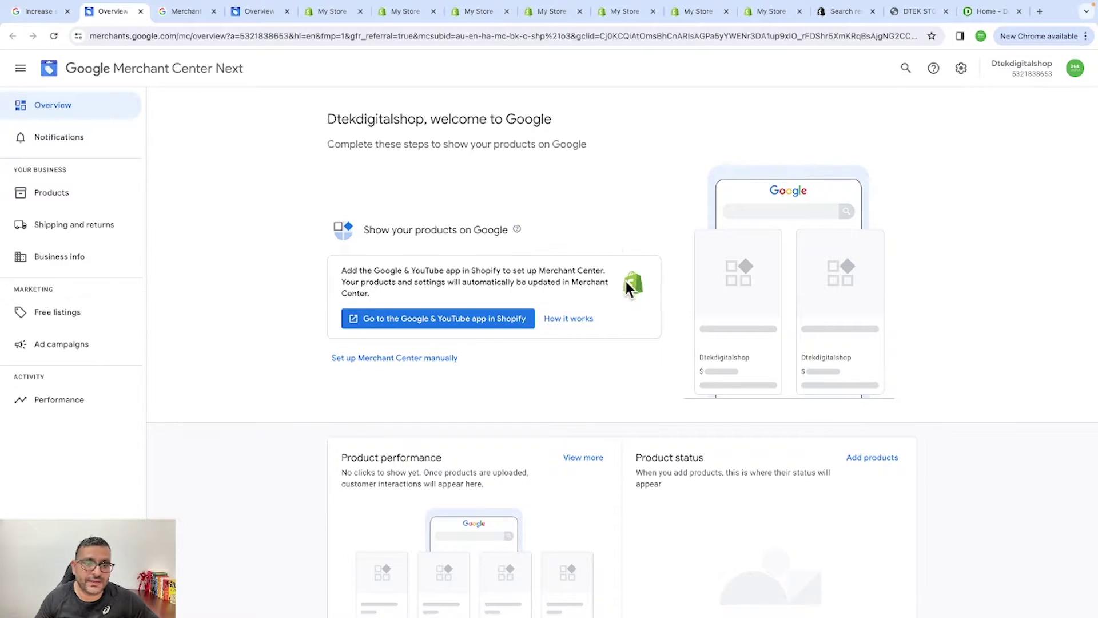
- Go to the Google & YouTube app in Shopify and launch it from the App Store
left_click(446, 322)
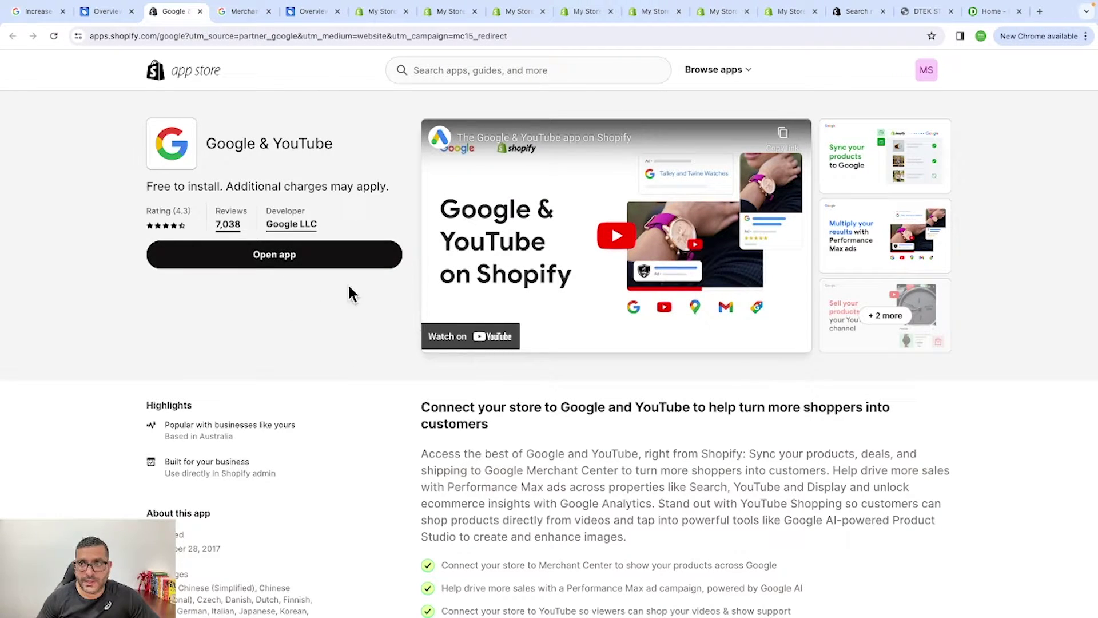
left_click(285, 259)
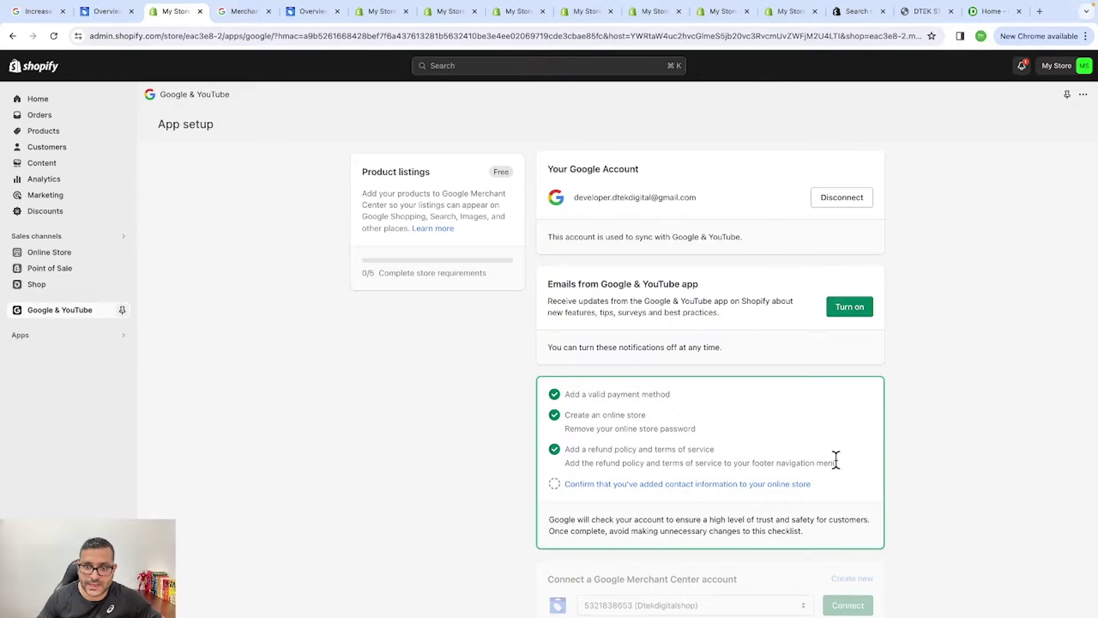
- Confirm the store's contact information, connect the existing Merchant Center account, and verify the business phone number
left_click(657, 485)
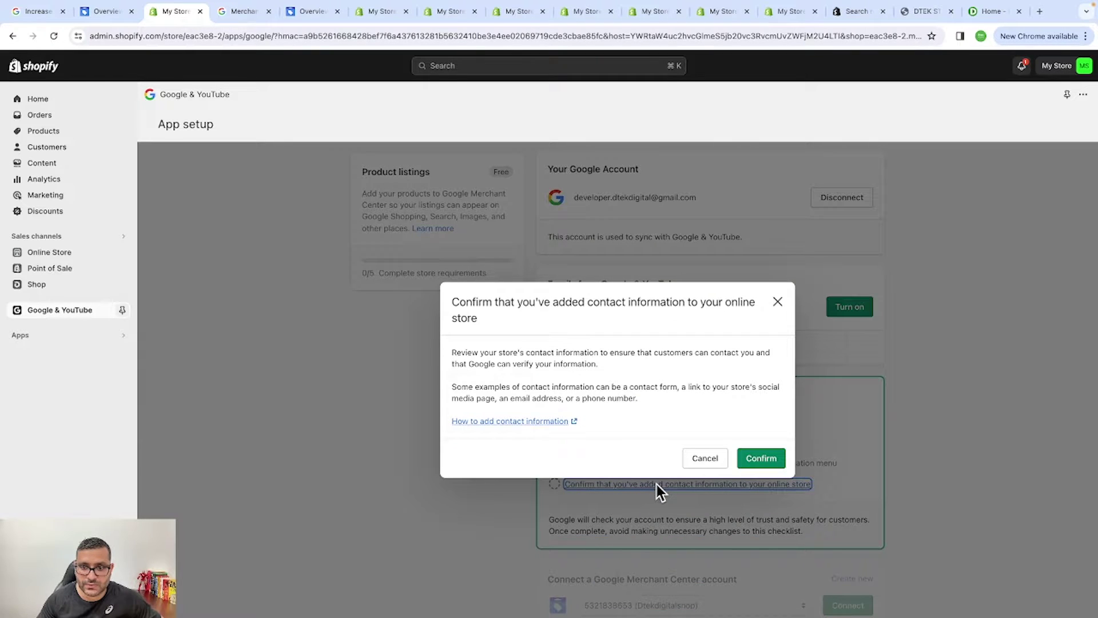
left_click(761, 460)
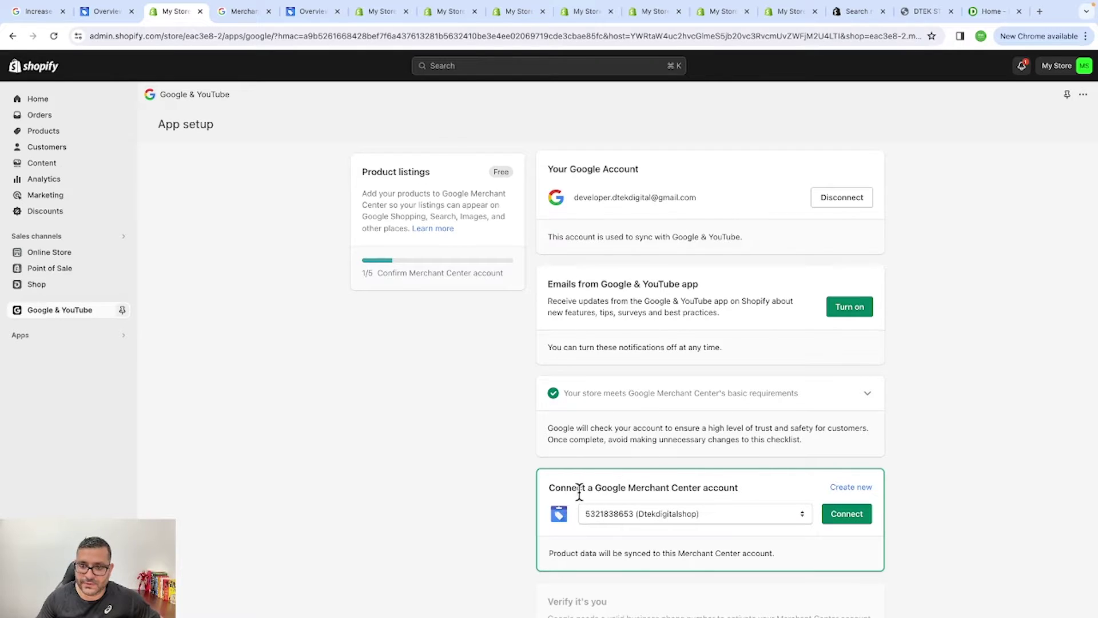
left_click(852, 515)
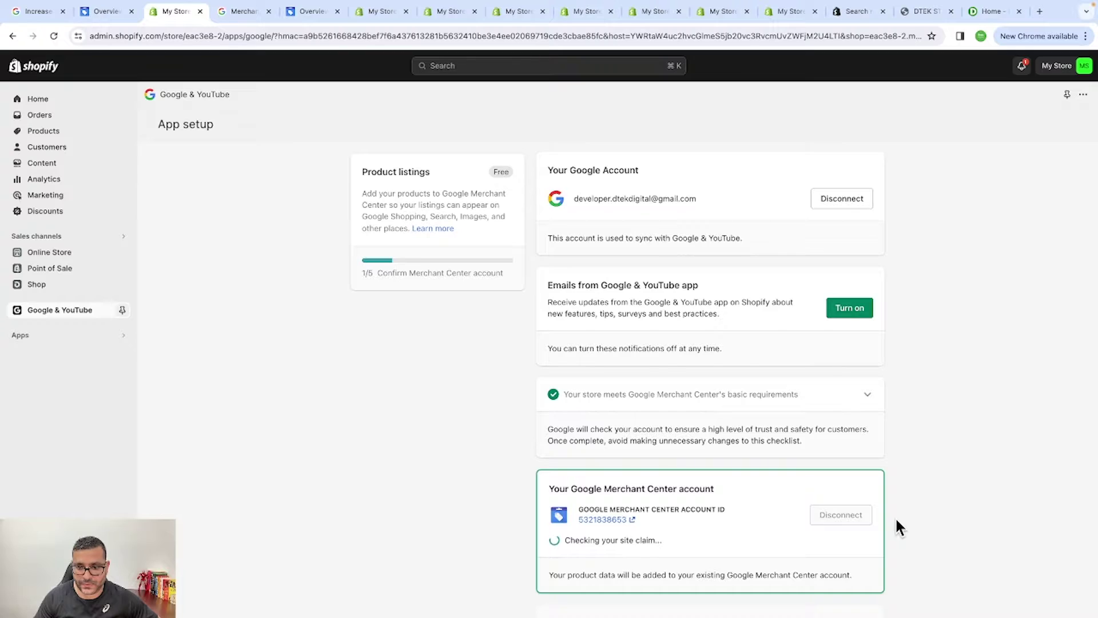
left_click(580, 576)
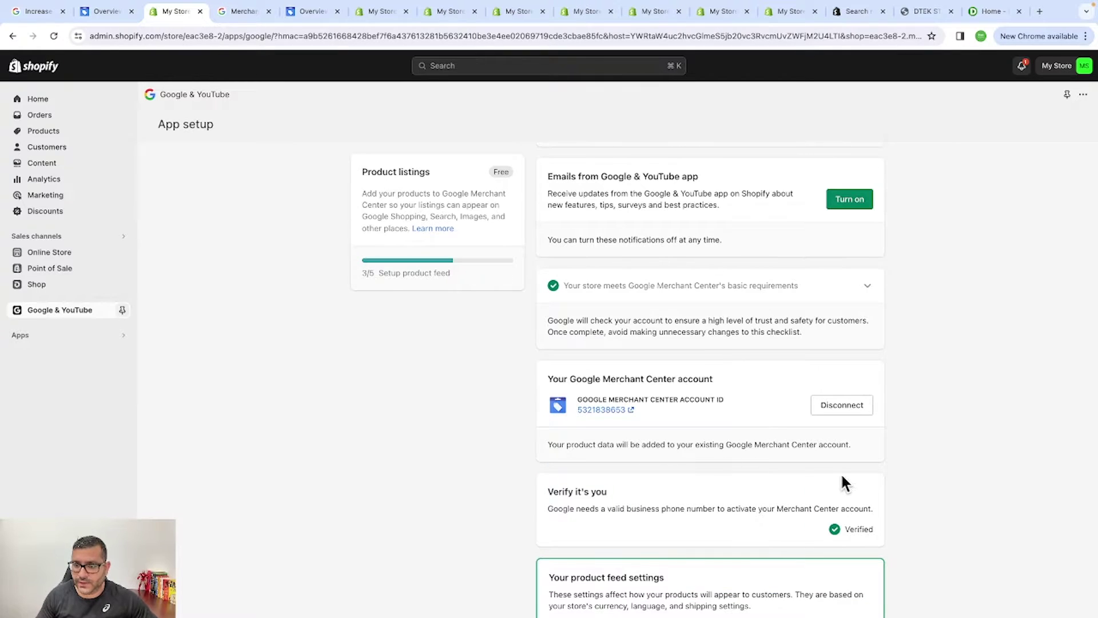
scroll(841, 472, "down", 6)
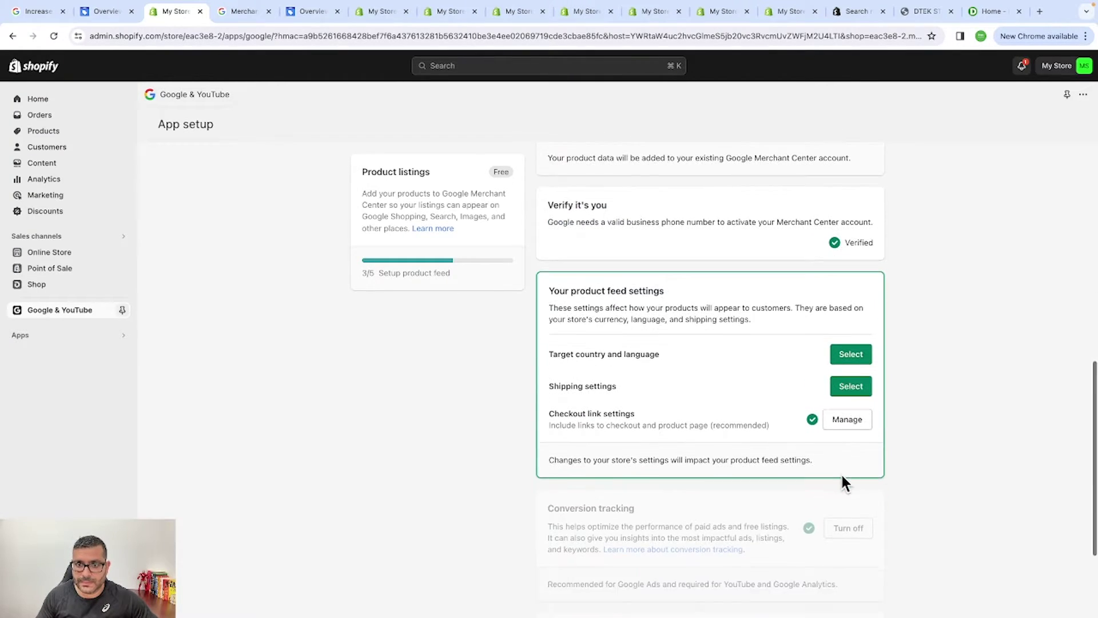
scroll(550, 431, "up", 10)
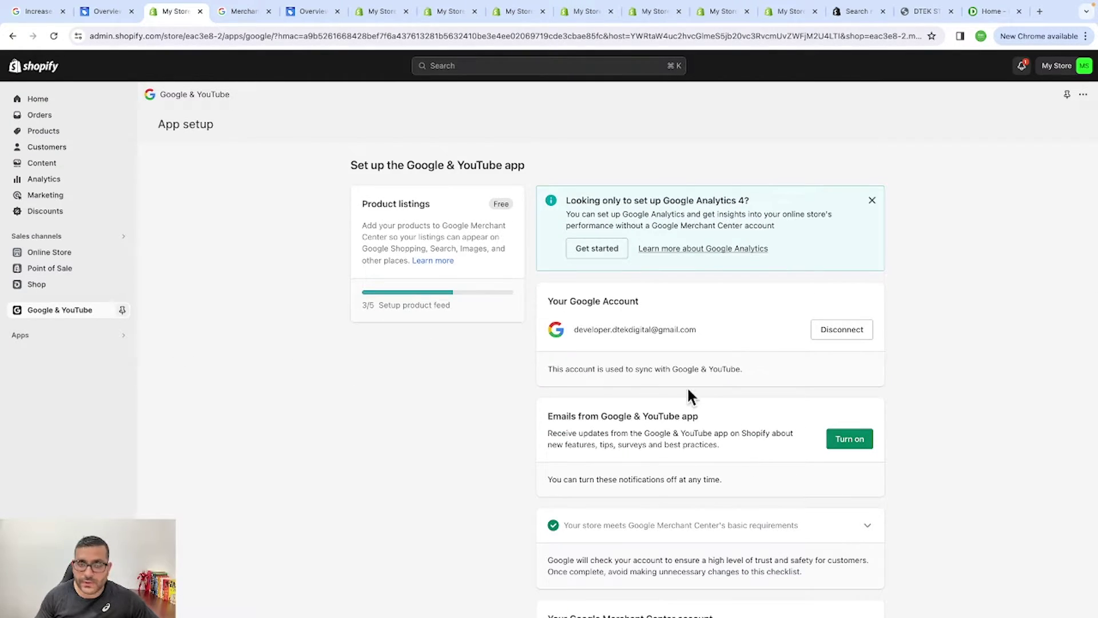
- Check that password protection is off in Online Store Preferences, then return to the Merchant Center Overview
left_click(43, 256)
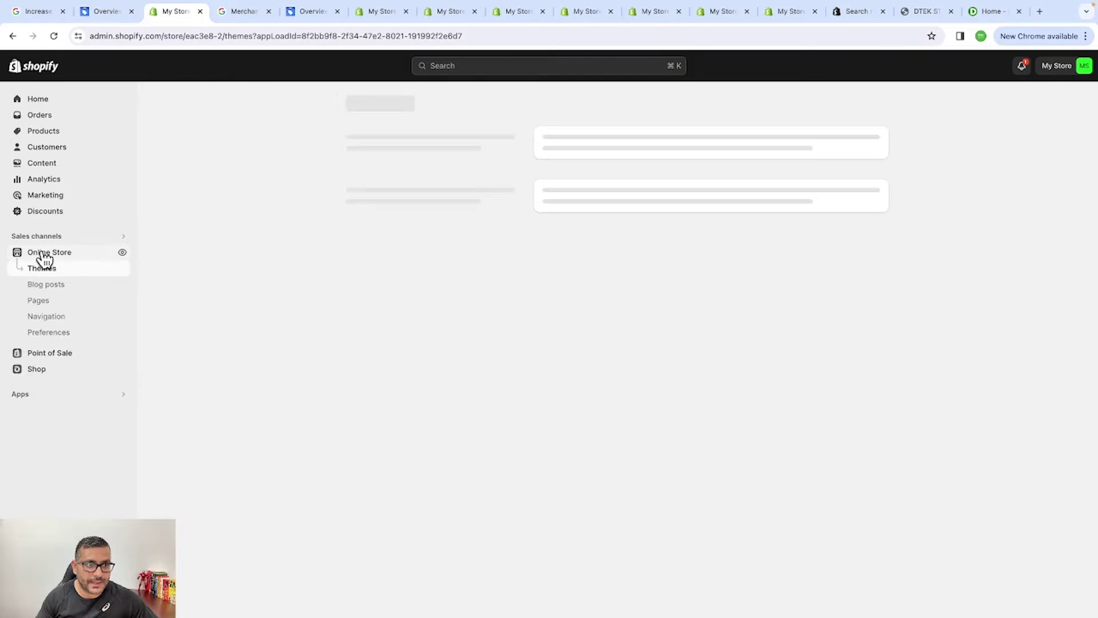
left_click(41, 337)
scroll(715, 369, "down", 15)
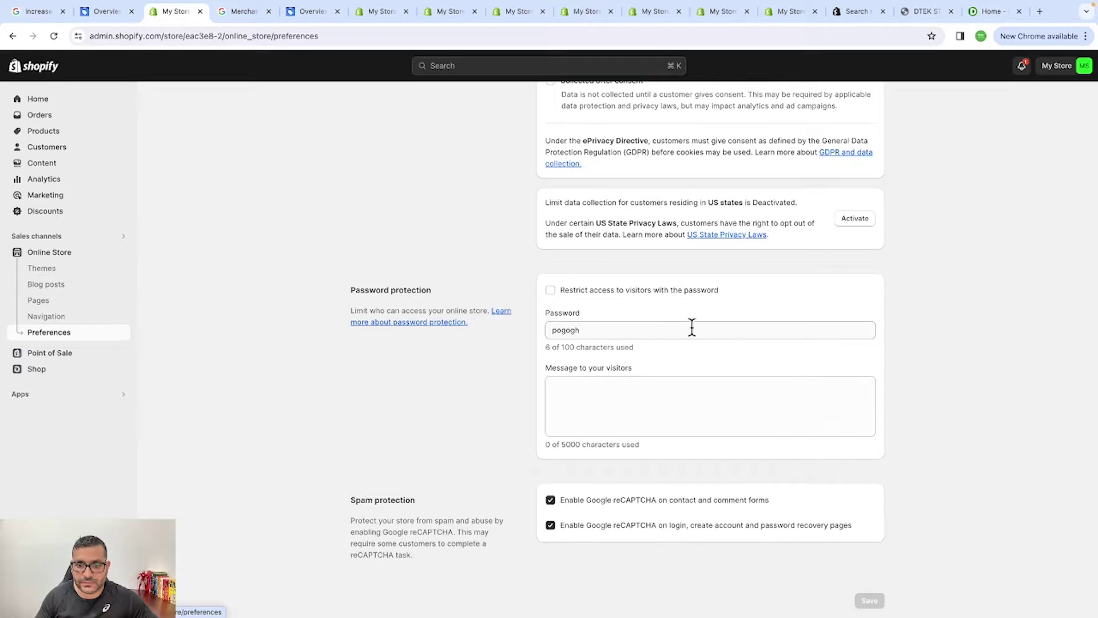
scroll(691, 326, "up", 2)
scroll(691, 327, "down", 2)
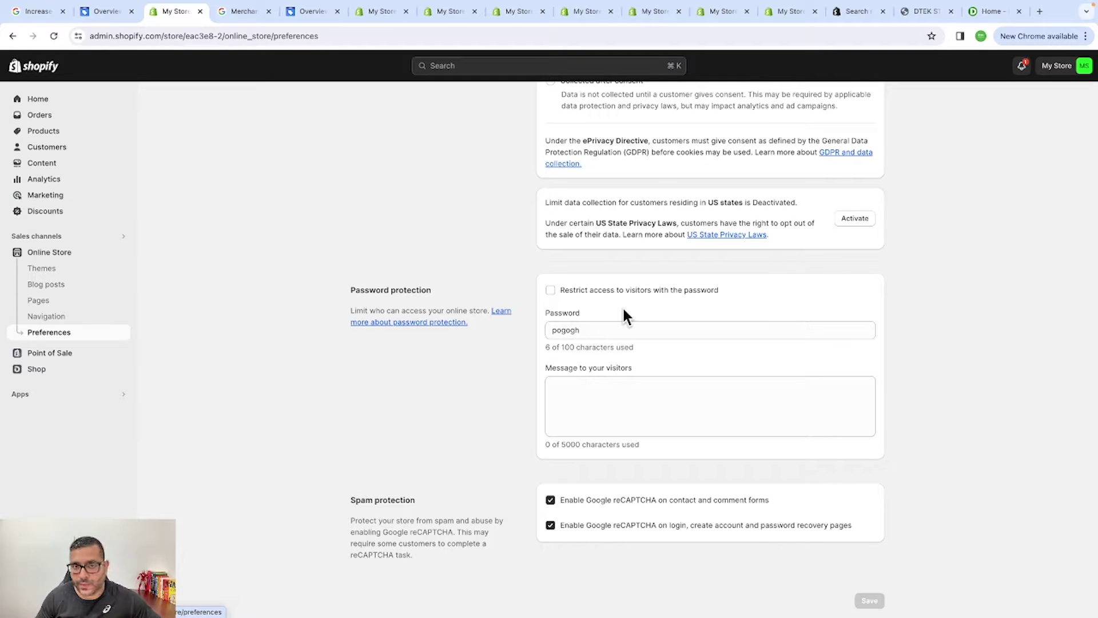
scroll(622, 313, "up", 15)
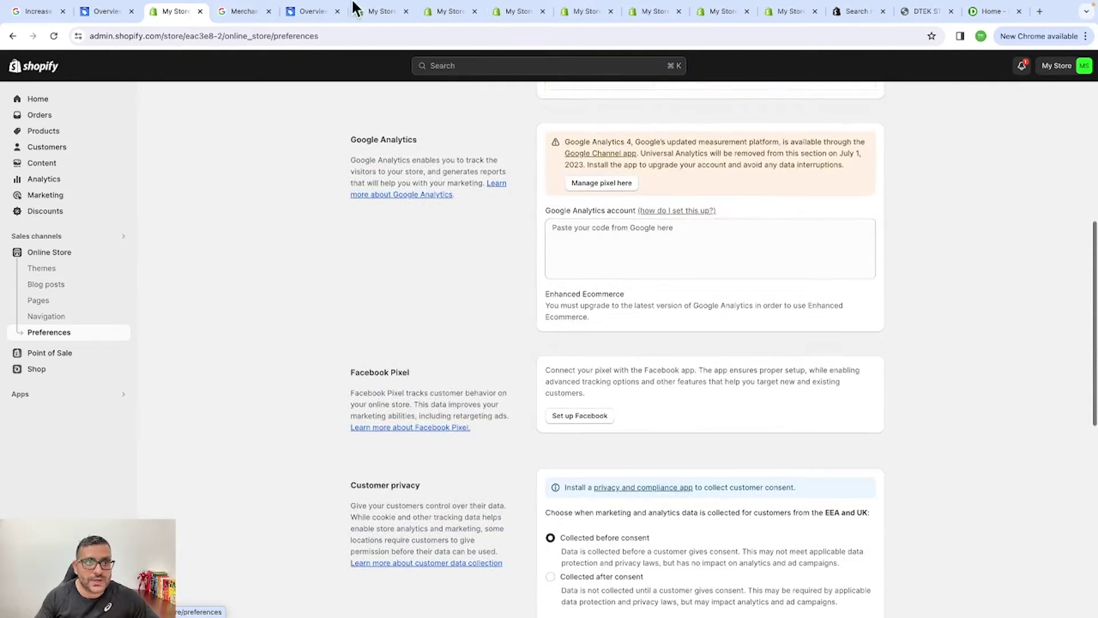
scroll(693, 370, "up", 1)
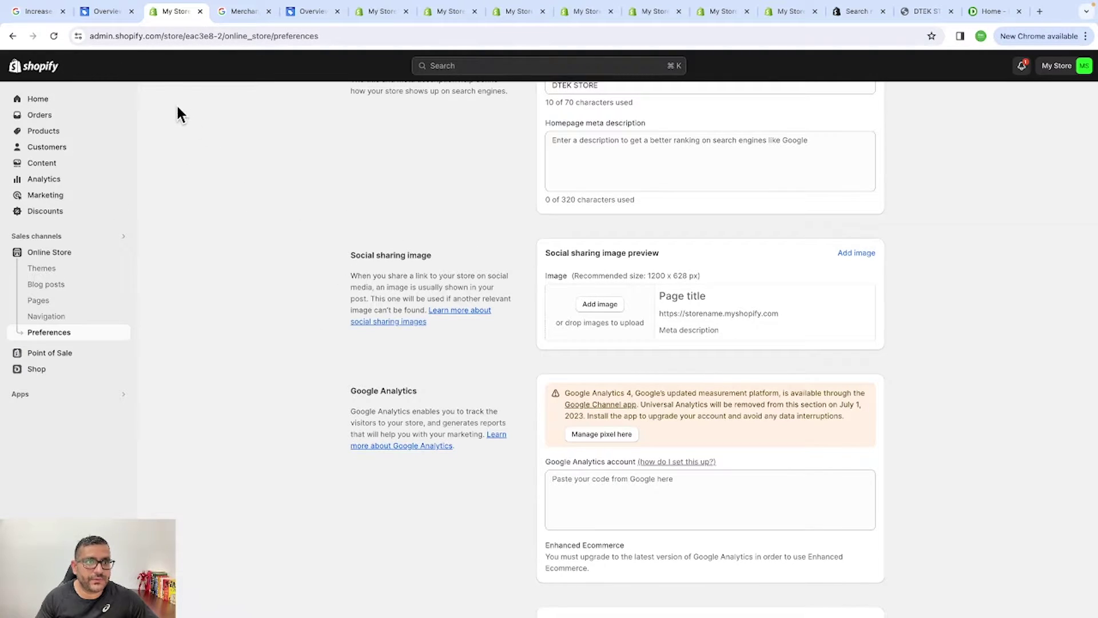
left_click(106, 11)
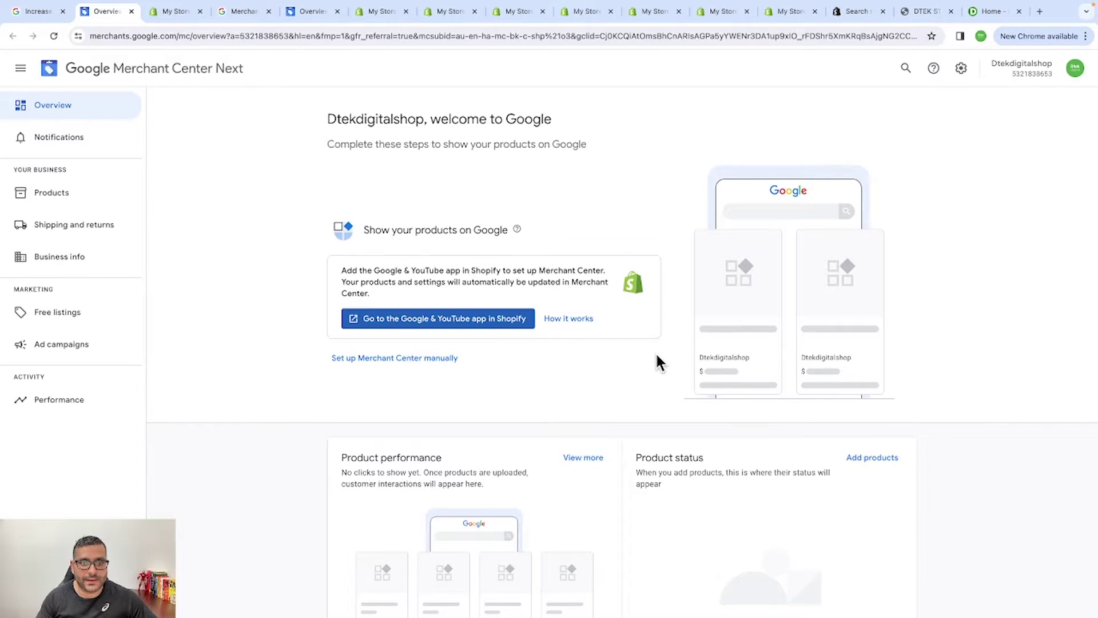
- Refresh the Overview, check notifications, then go to Products and start adding products
left_click(54, 36)
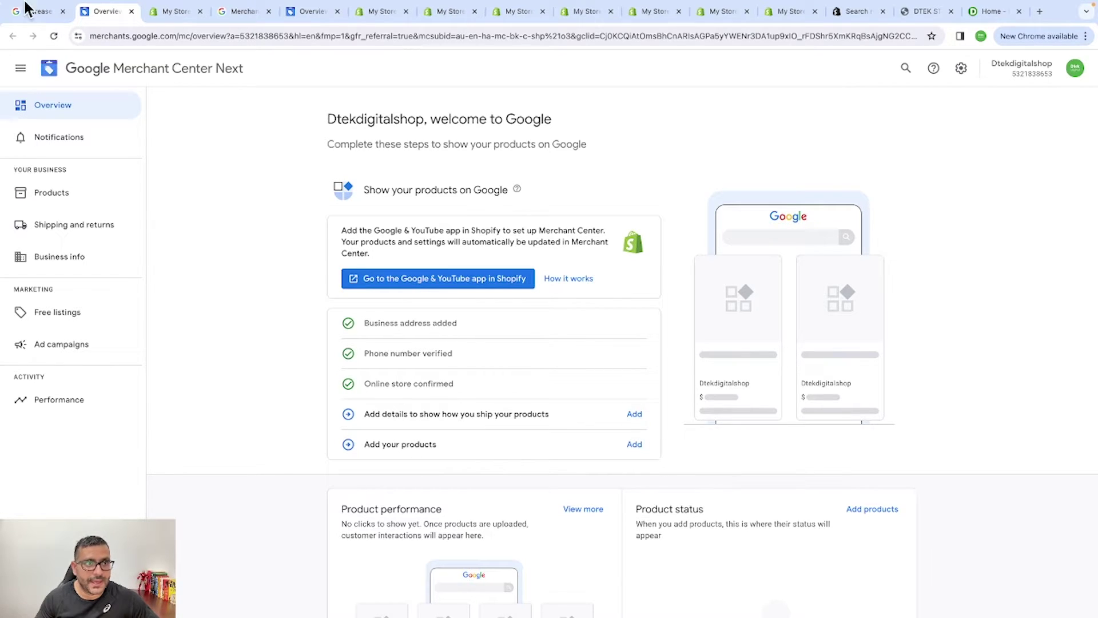
left_click(54, 144)
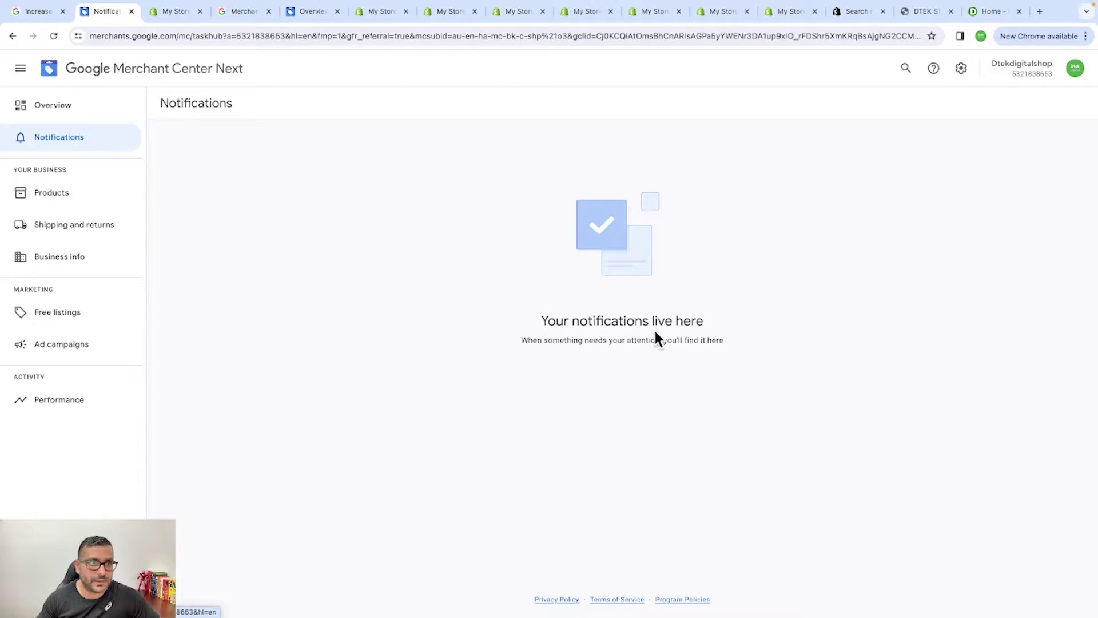
left_click(27, 200)
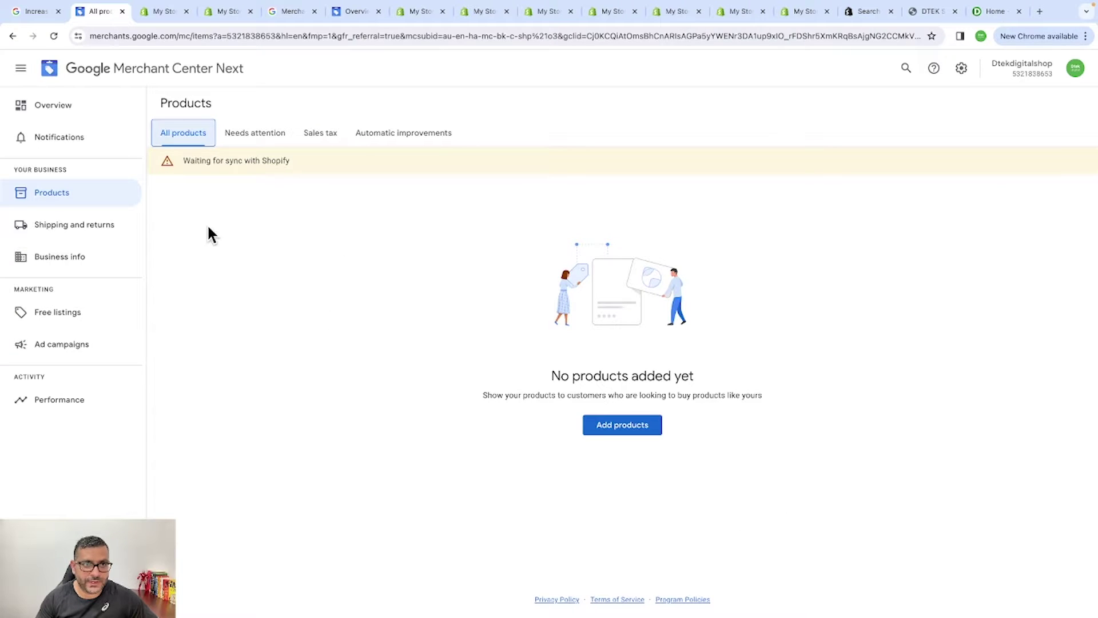
left_click(611, 428)
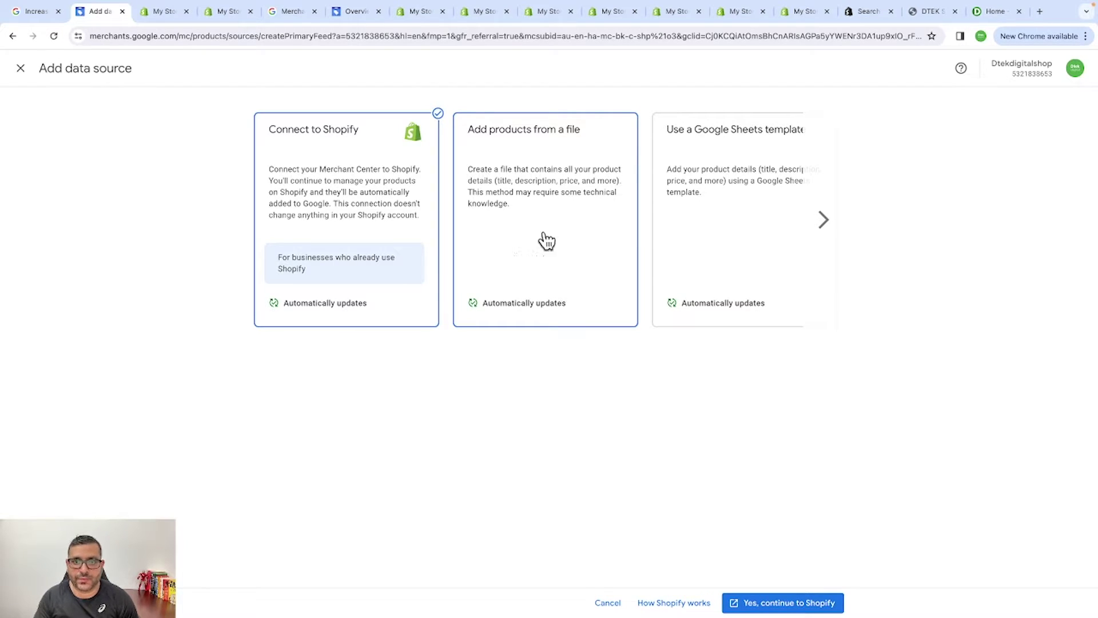
- Compare the product file and Google Sheets template options, then choose Connect to Shopify
left_click(542, 261)
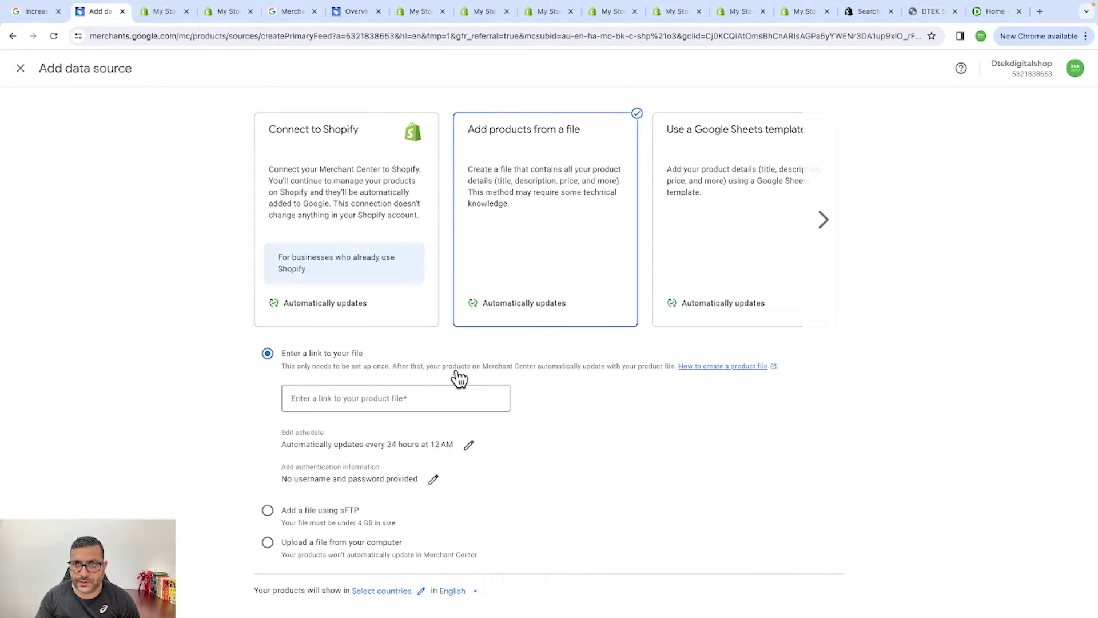
left_click(742, 243)
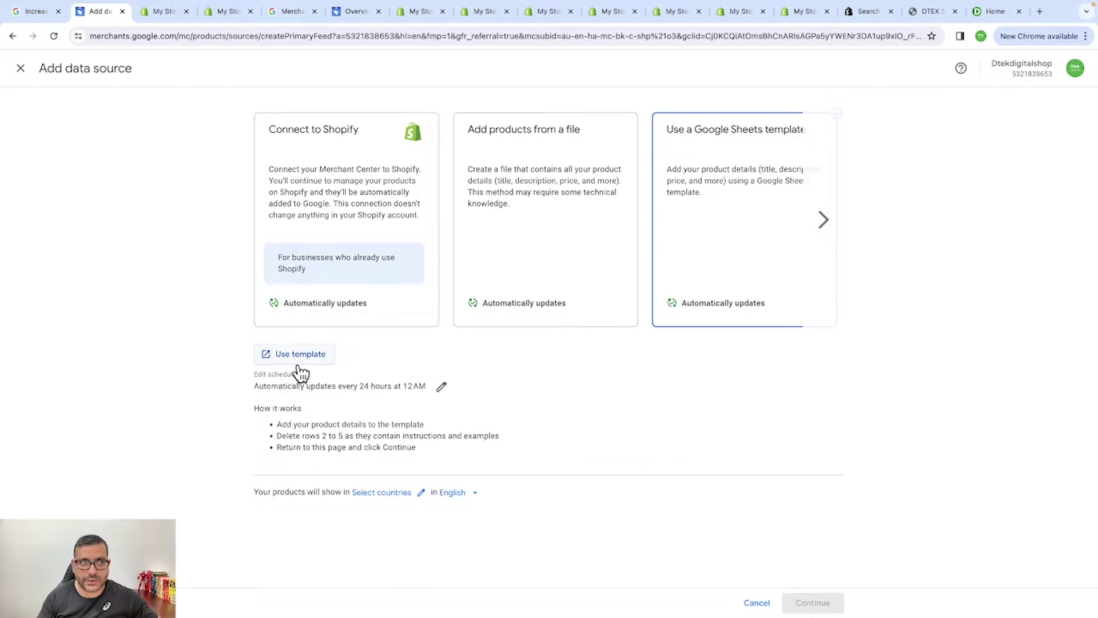
left_click(389, 201)
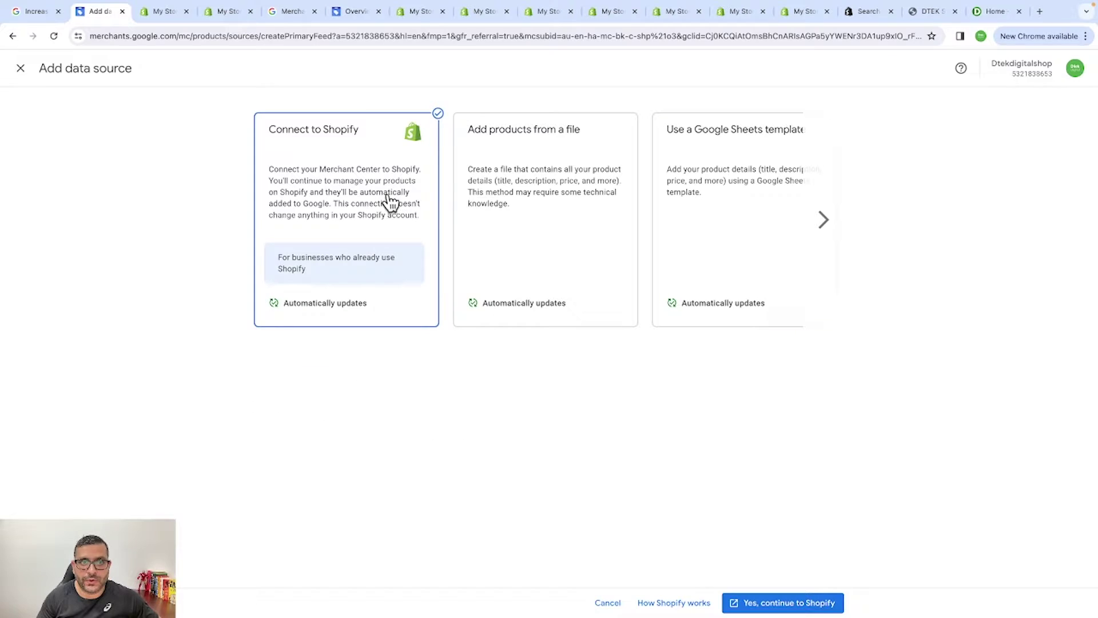
- Continue to Shopify, open the Google & YouTube app, and begin confirming contact information
left_click(797, 605)
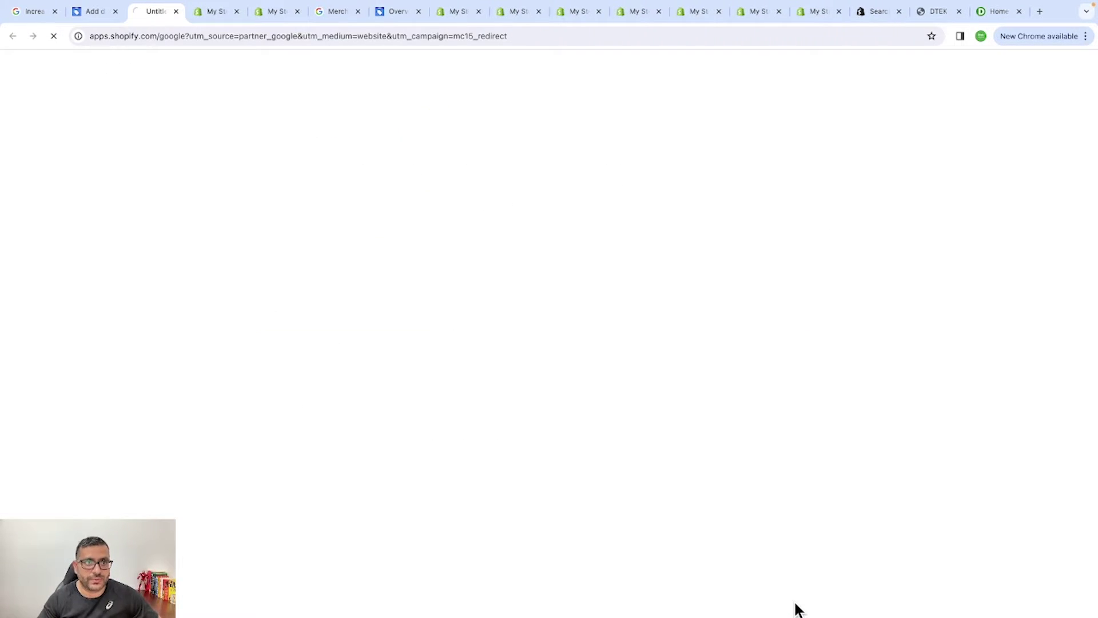
left_click(305, 262)
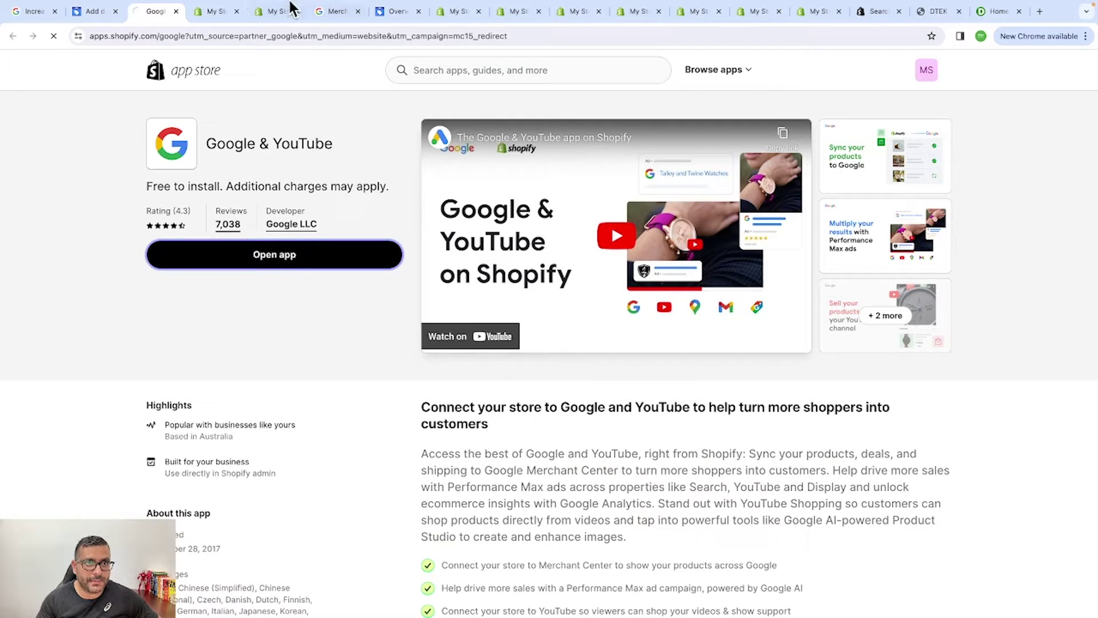
scroll(776, 400, "down", 3)
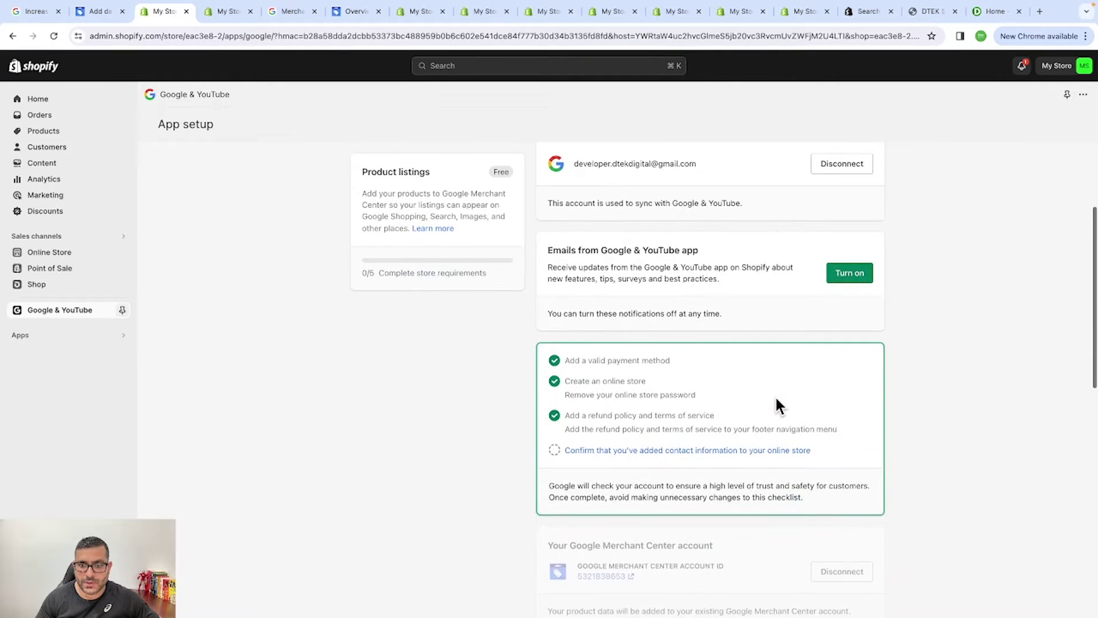
left_click(701, 450)
- Confirm contact information and save Australia with English as the target country and language
left_click(760, 458)
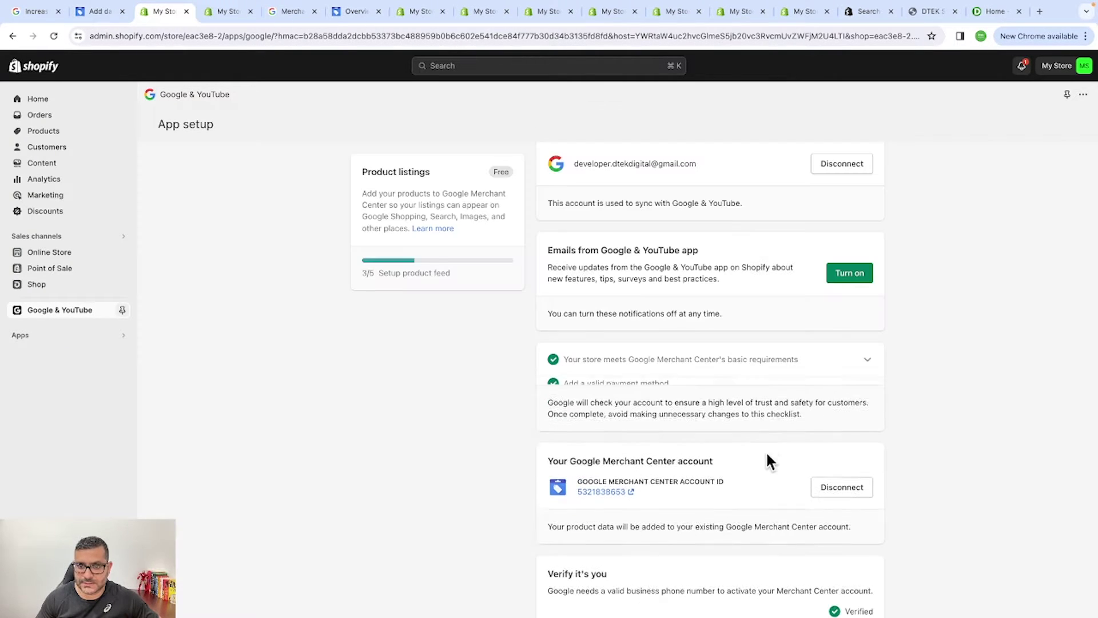
scroll(816, 426, "down", 3)
scroll(806, 434, "down", 2)
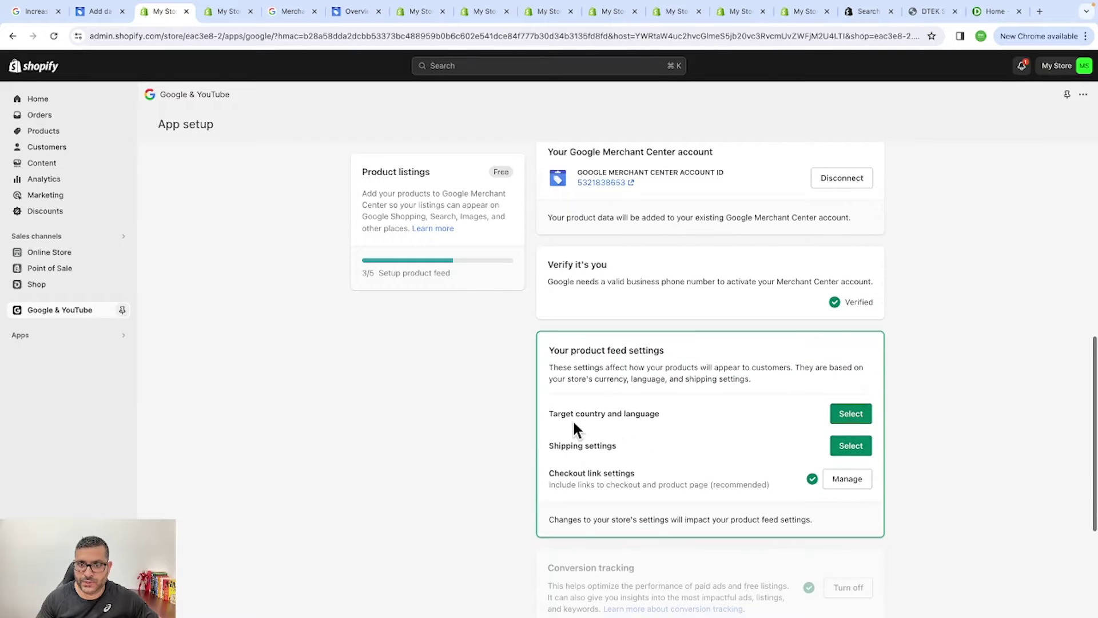
left_click(853, 414)
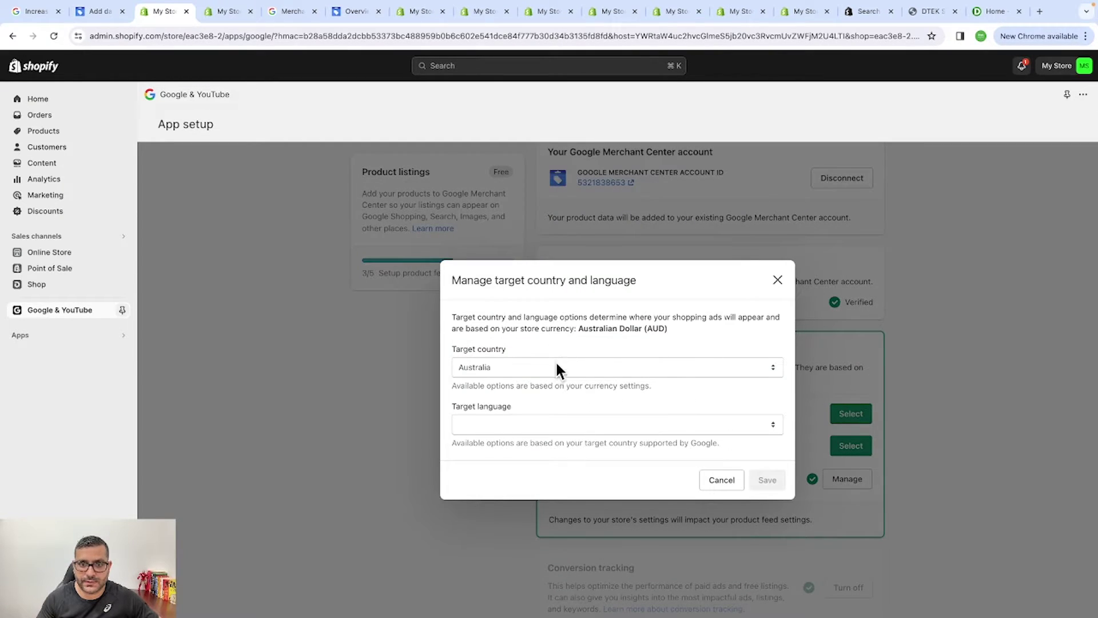
left_click(502, 423)
left_click(507, 435)
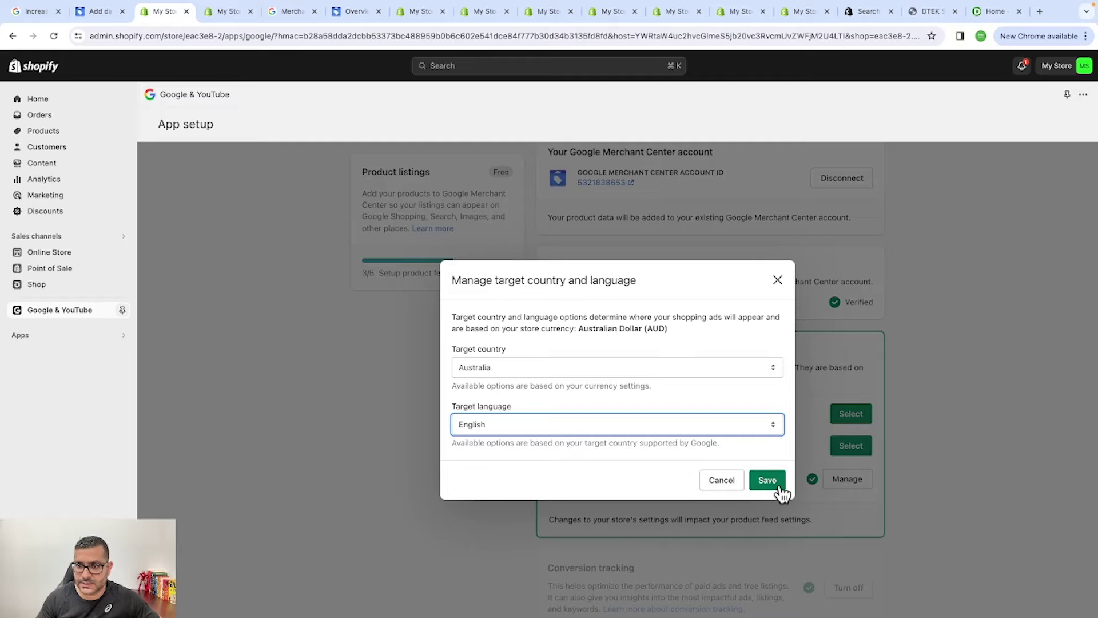
left_click(768, 480)
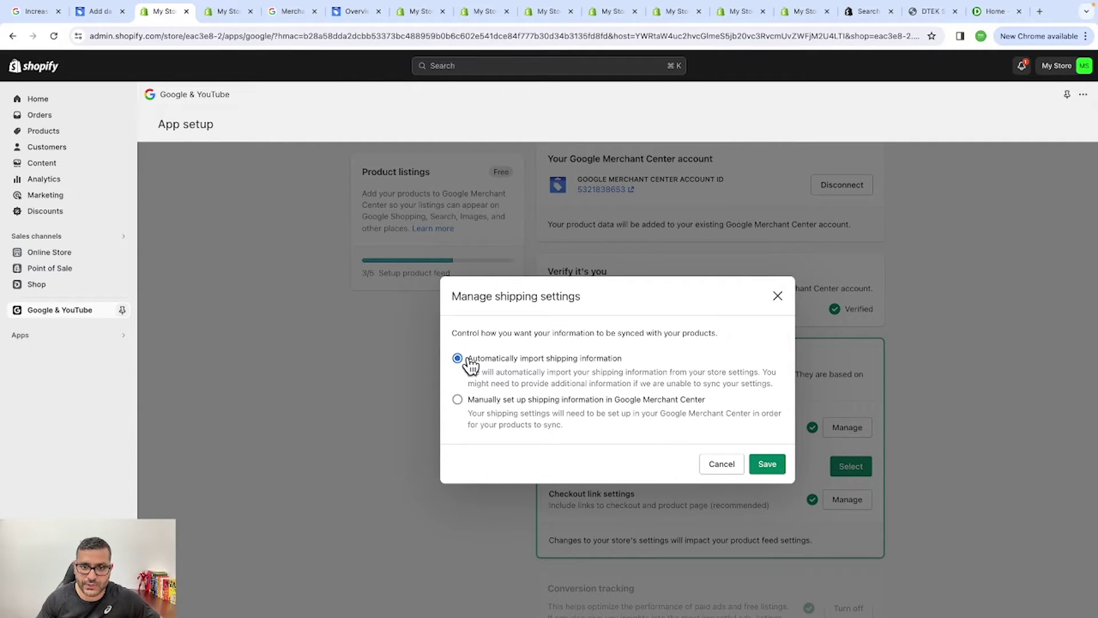
- Save automatic shipping import, agree to Google's terms of service, and complete the setup
left_click(769, 464)
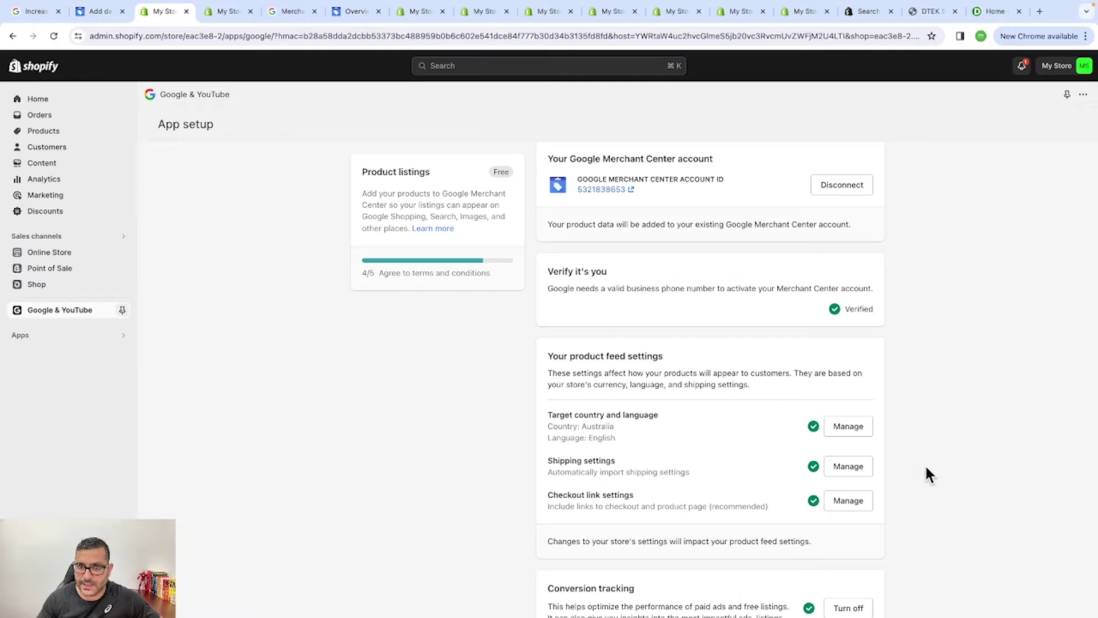
scroll(934, 478, "down", 1)
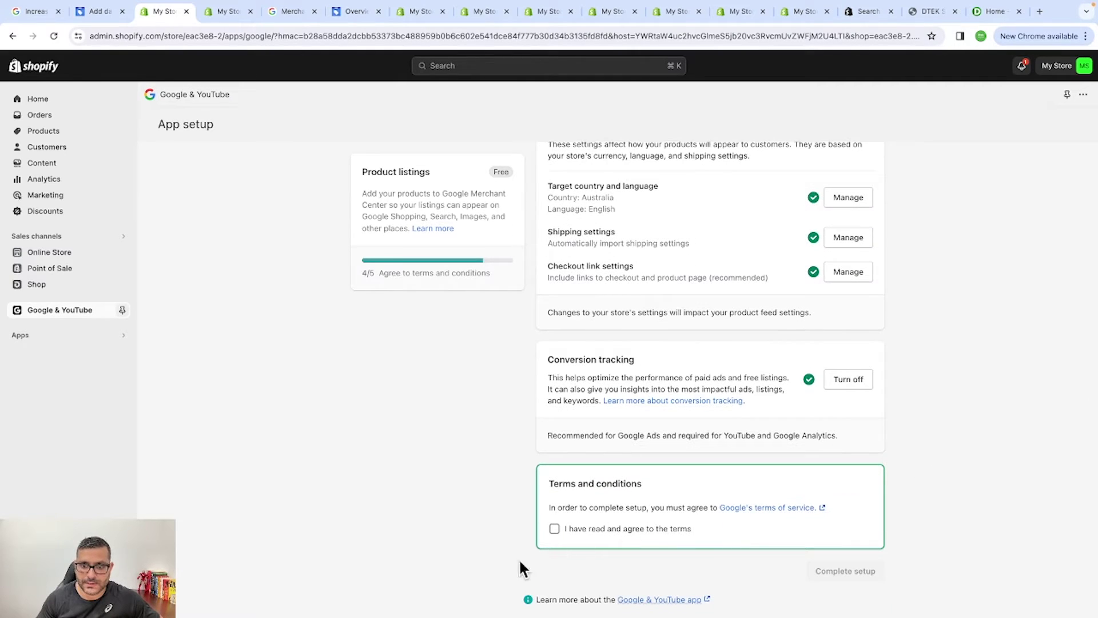
left_click(565, 531)
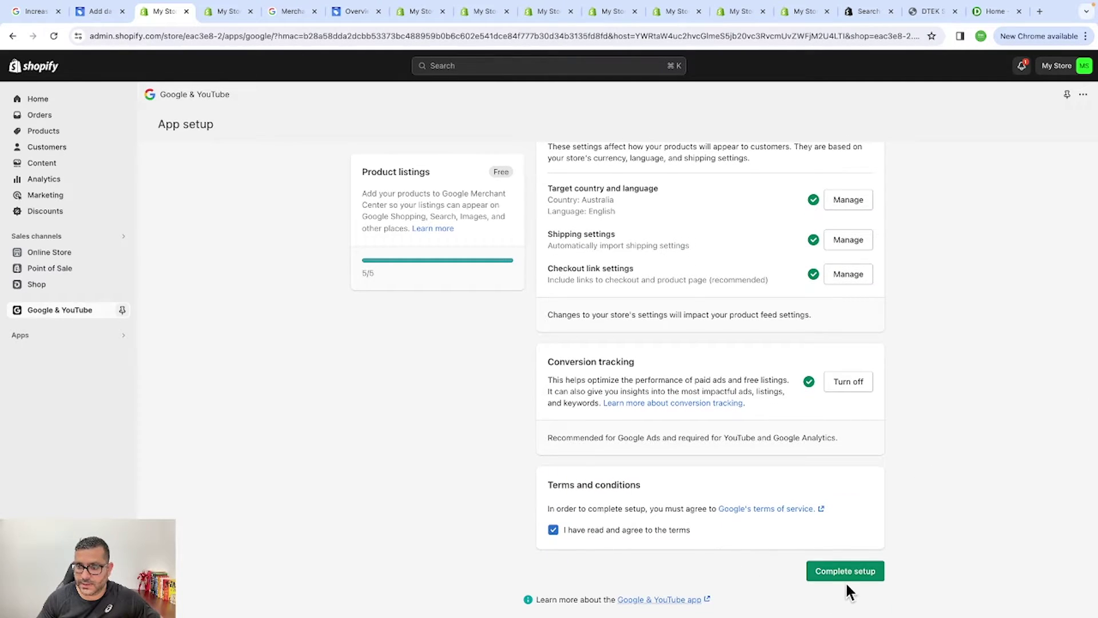
left_click(848, 574)
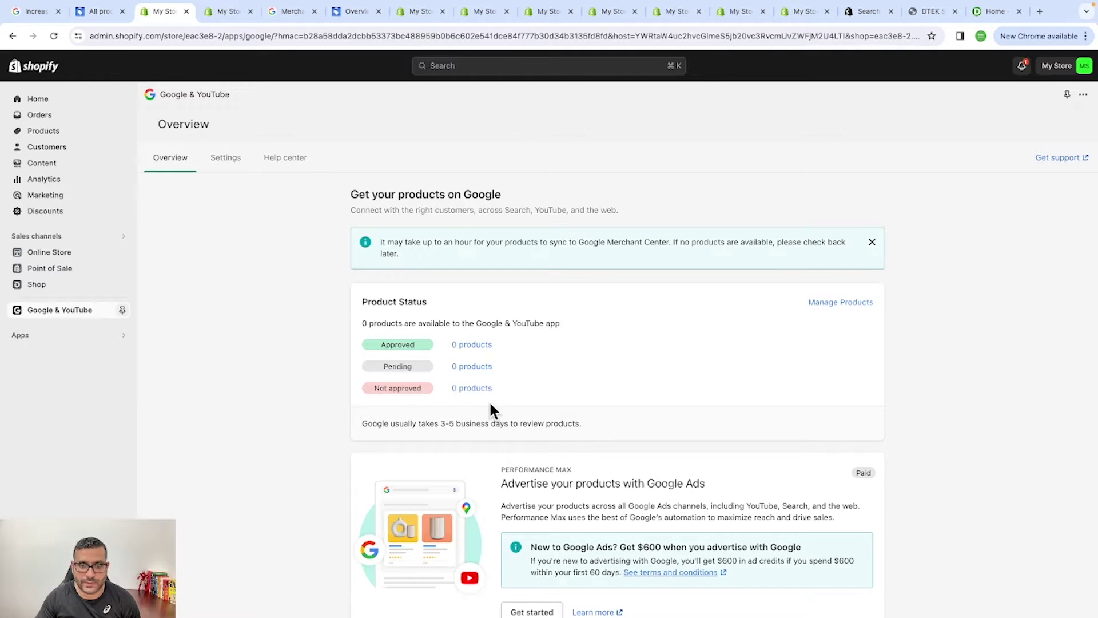
- Review the syncing product status and the Settings page showing the linked Merchant Center account
scroll(581, 389, "down", 1)
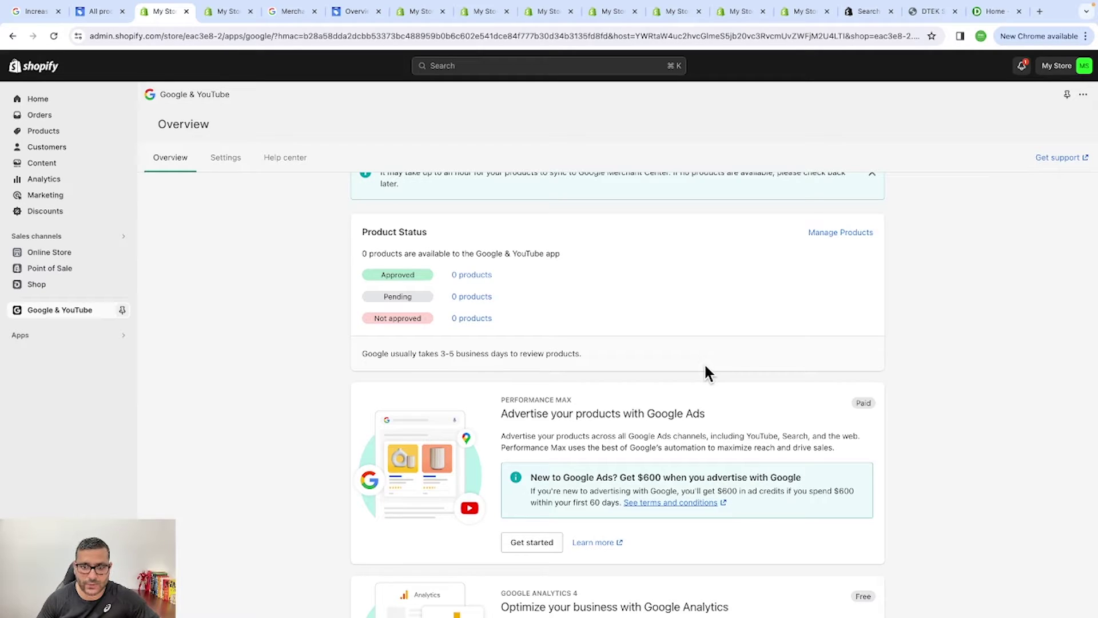
scroll(704, 373, "down", 3)
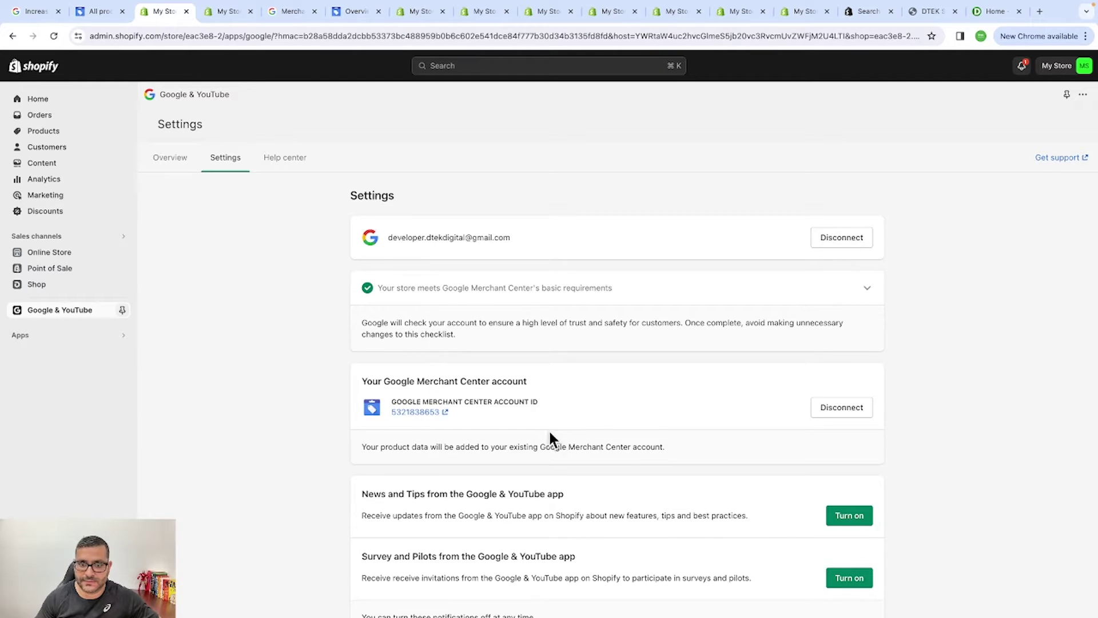
- Scroll through the Google & YouTube app settings to review the linked account and requirements
scroll(905, 412, "down", 1)
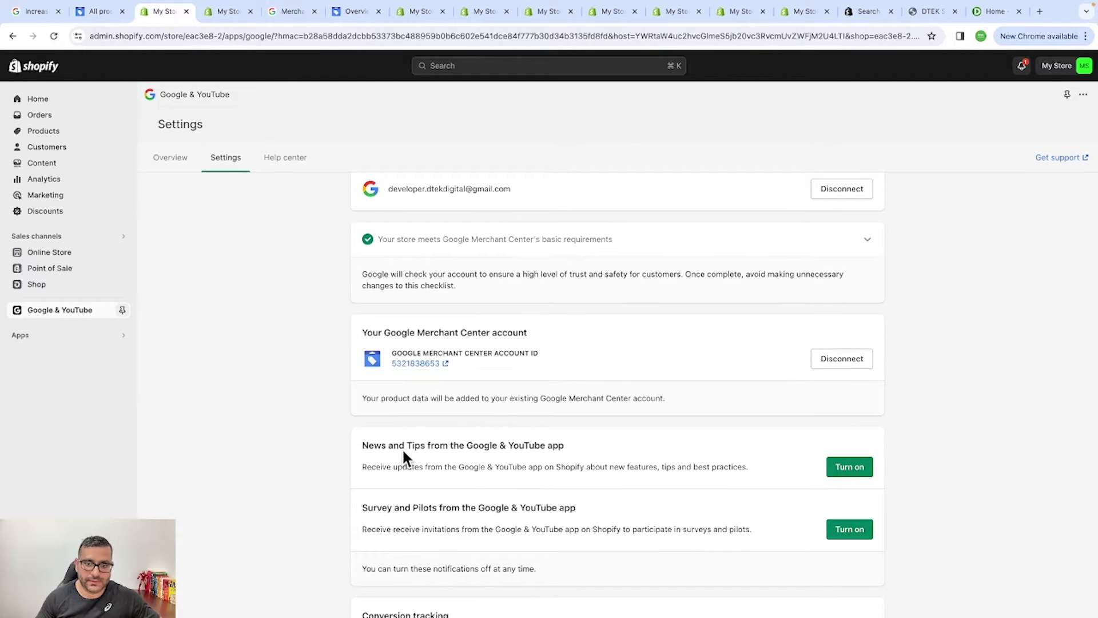
scroll(731, 442, "down", 4)
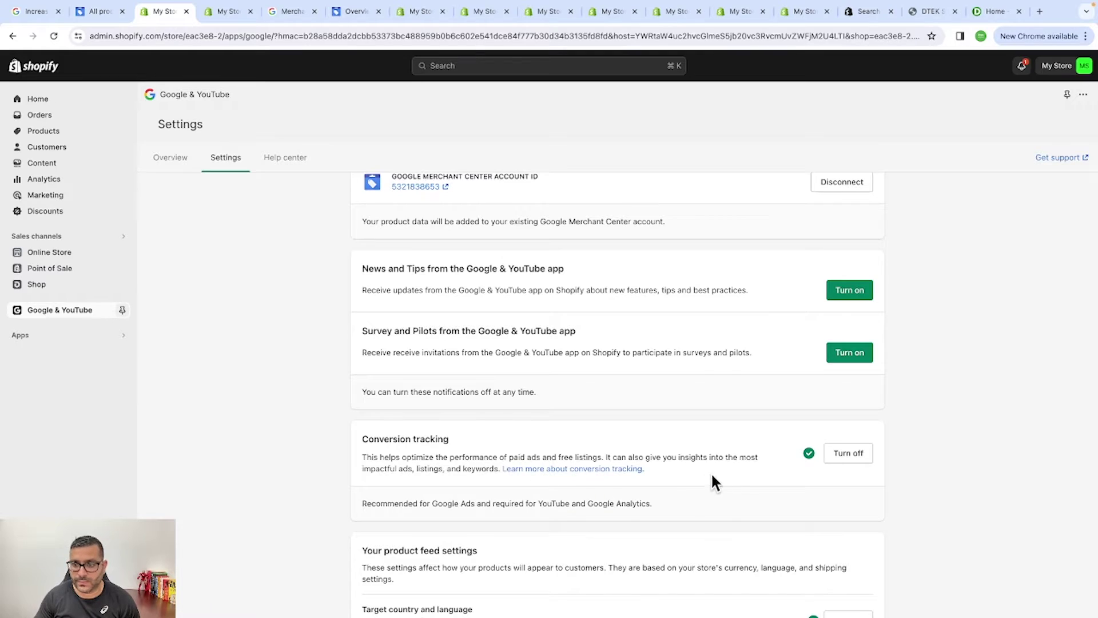
scroll(751, 464, "down", 1)
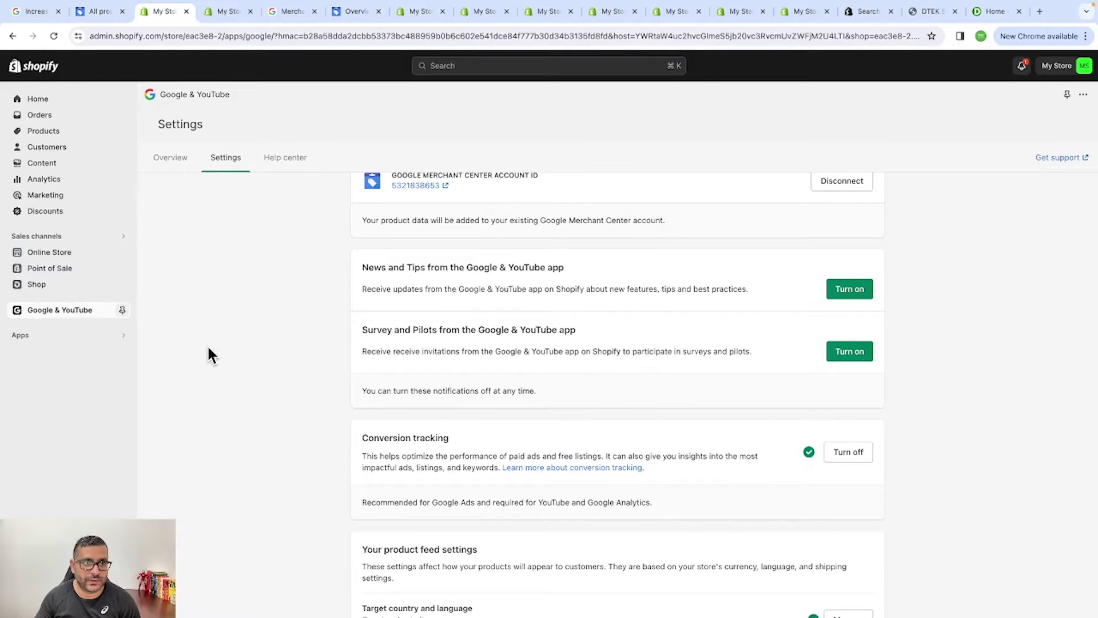
scroll(588, 423, "down", 5)
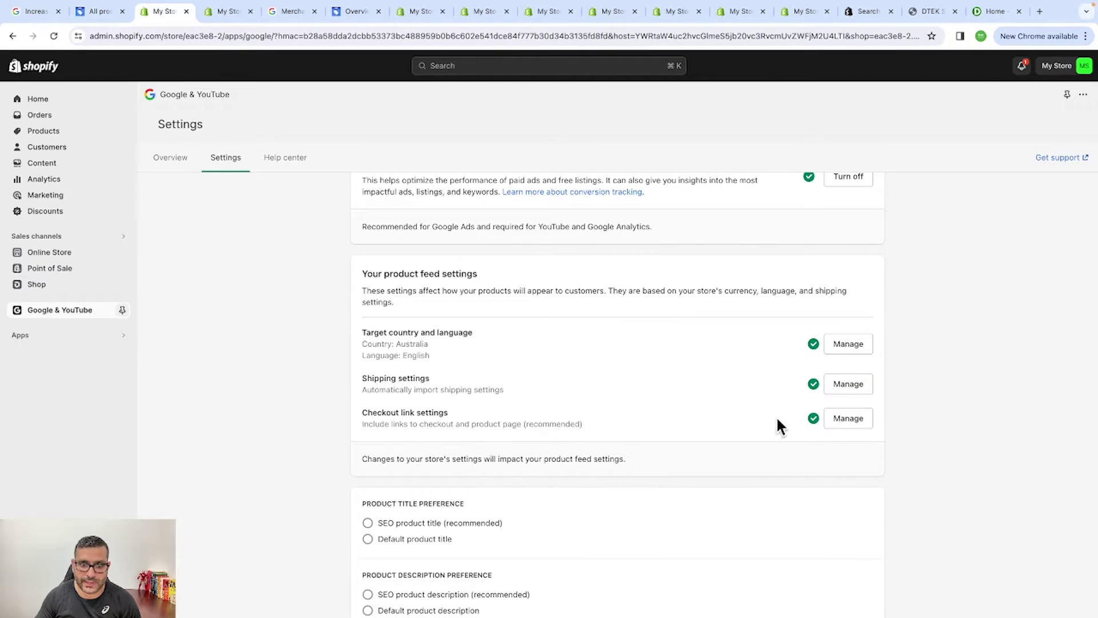
scroll(828, 431, "down", 2)
scroll(828, 431, "up", 4)
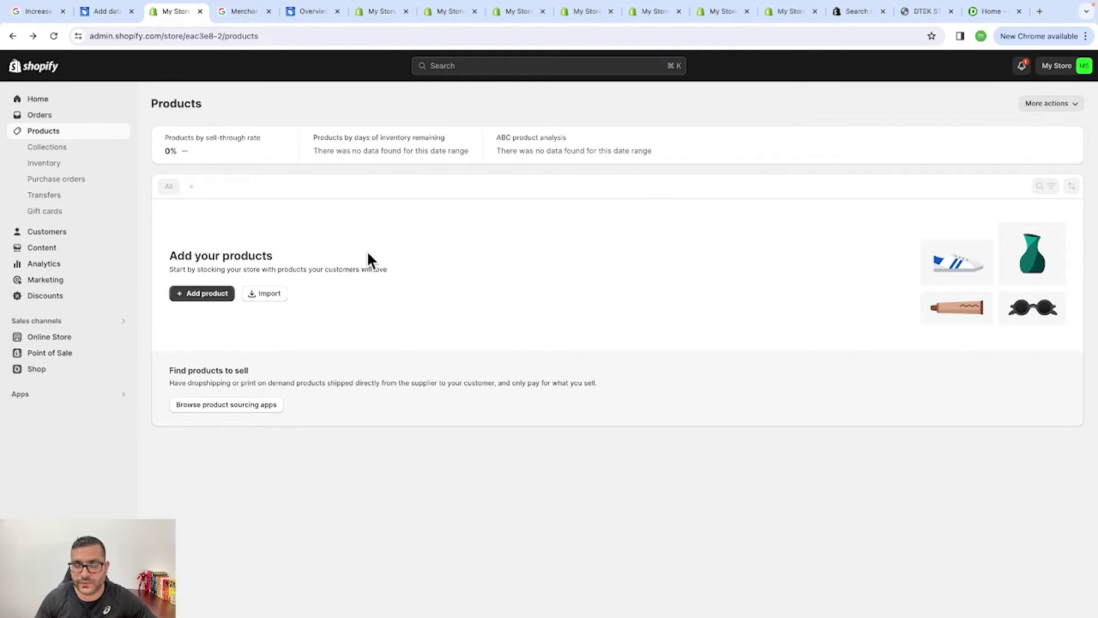
- Start a new product in Shopify Admin and set its price to 40
left_click(200, 293)
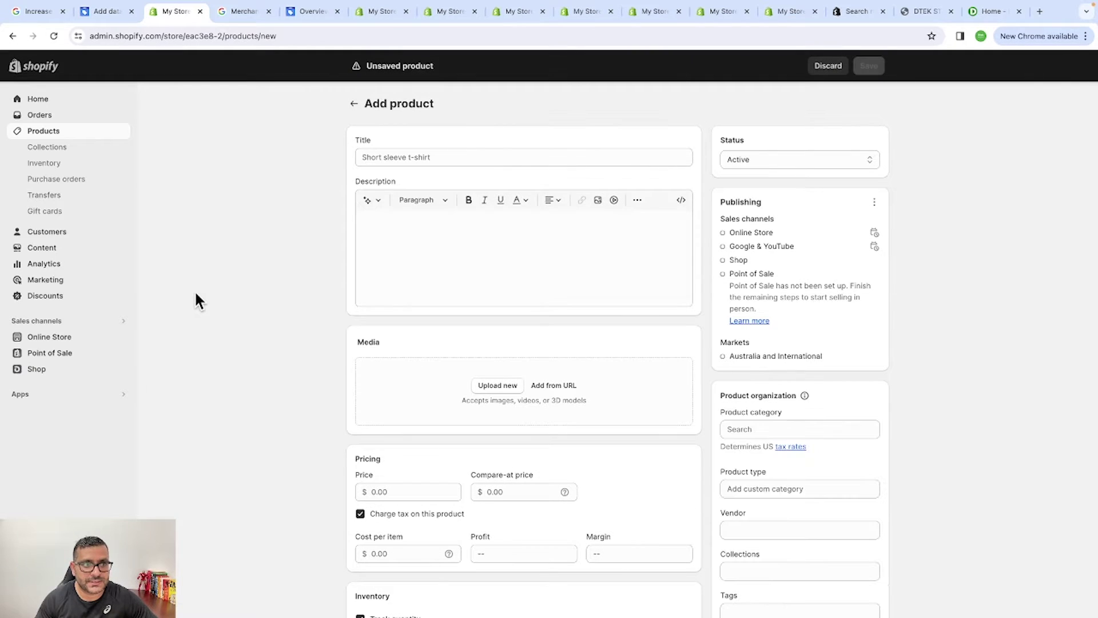
scroll(377, 159, "down", 1)
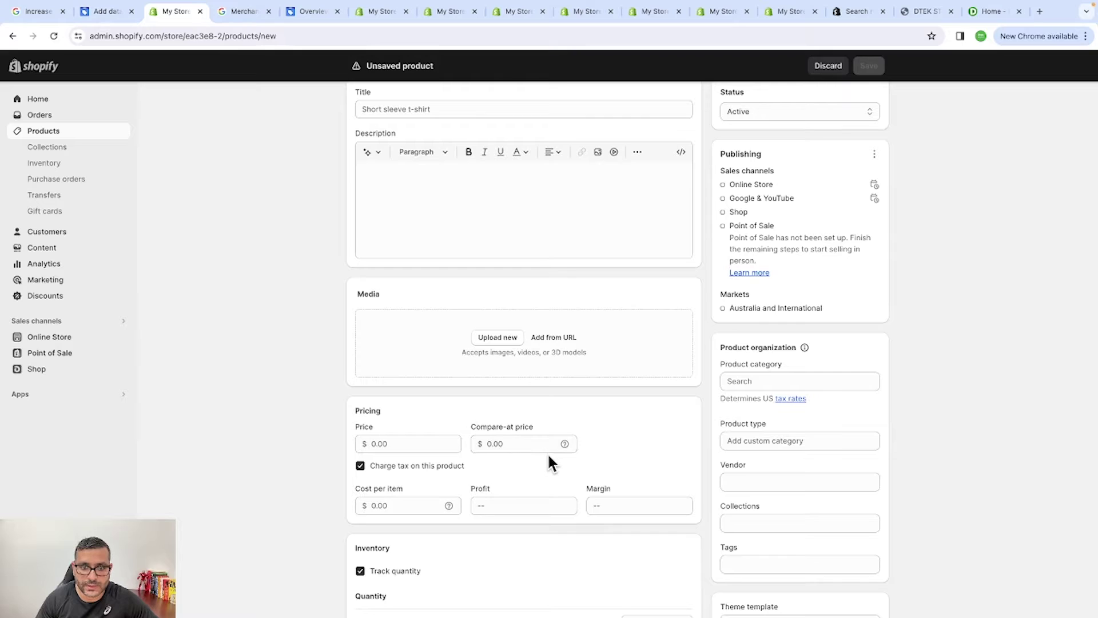
scroll(547, 452, "down", 2)
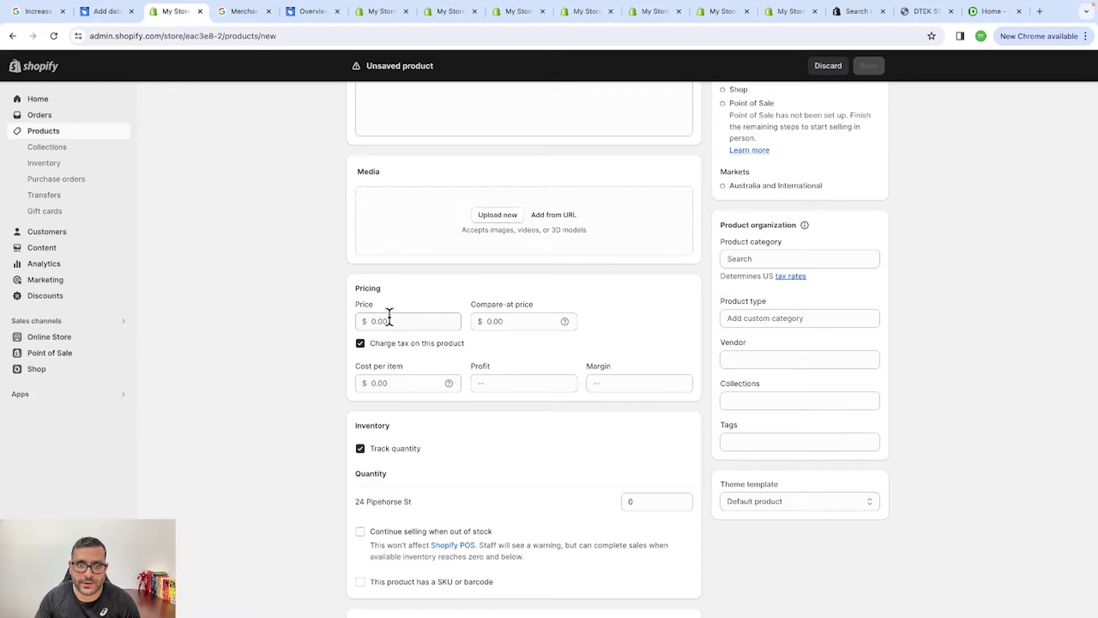
left_click(449, 319)
type("40")
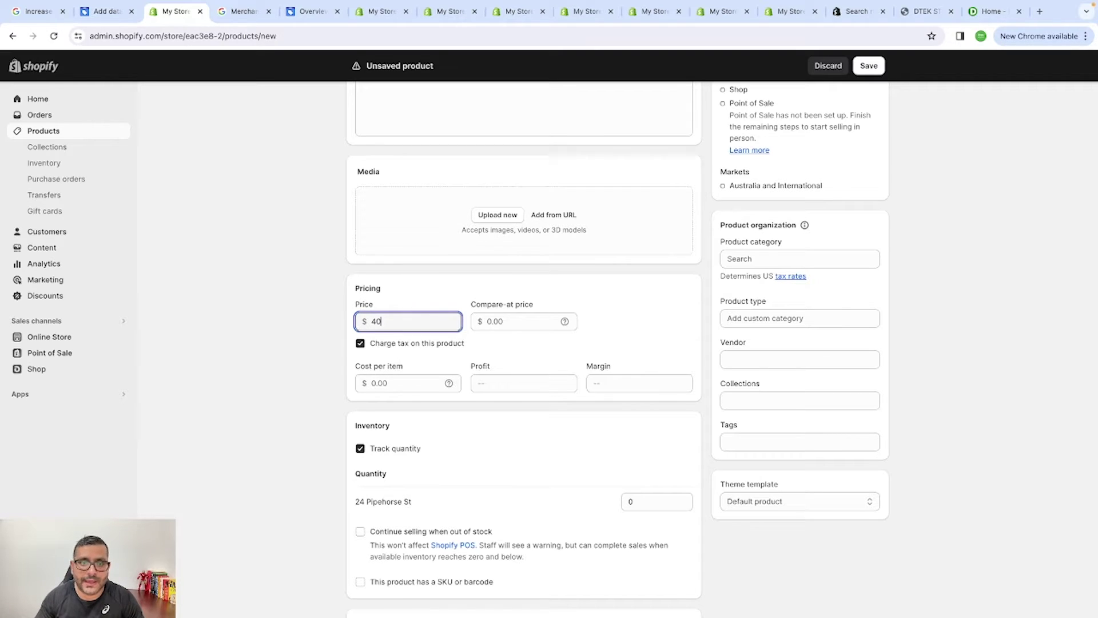
- Enter a cost per item of 10 so profit and margin recalculate
left_click(503, 320)
left_click(397, 382)
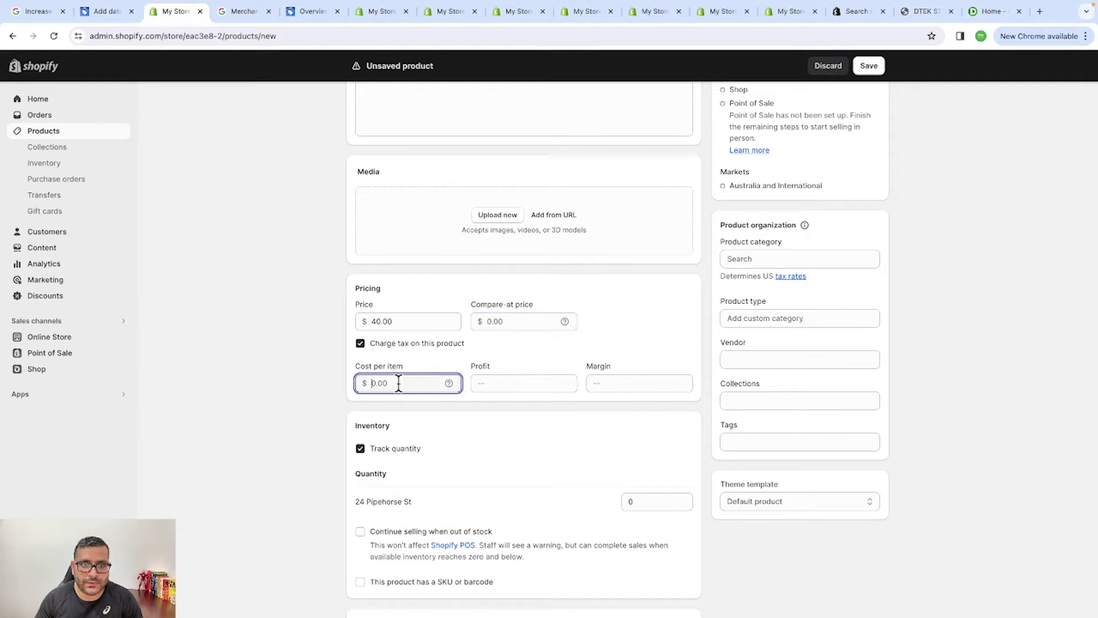
mouse_move(451, 384)
type("1")
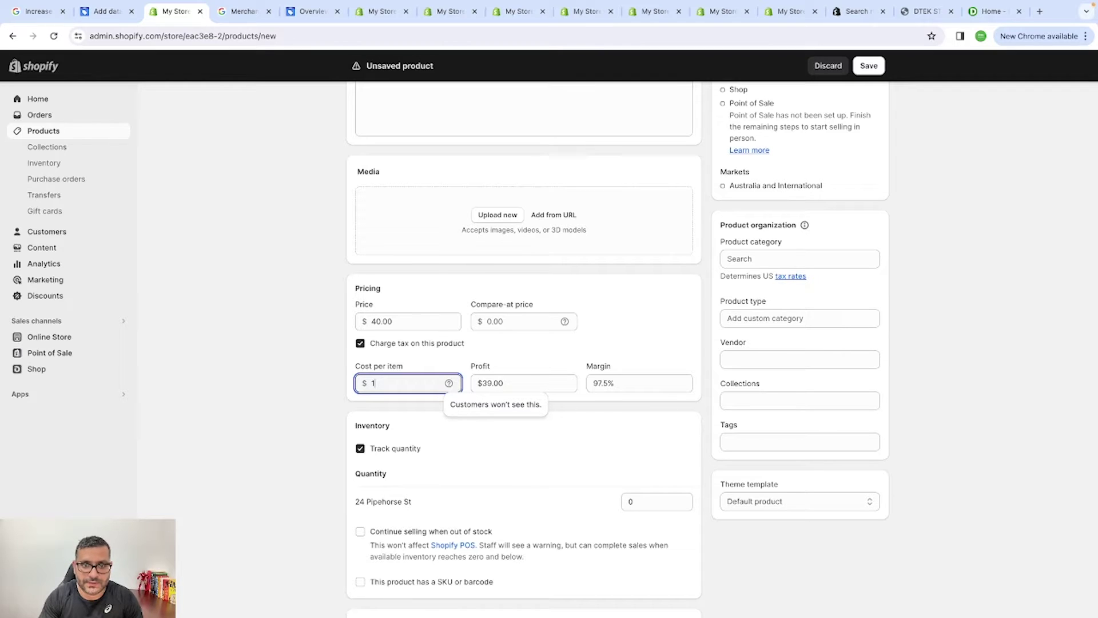
type("0")
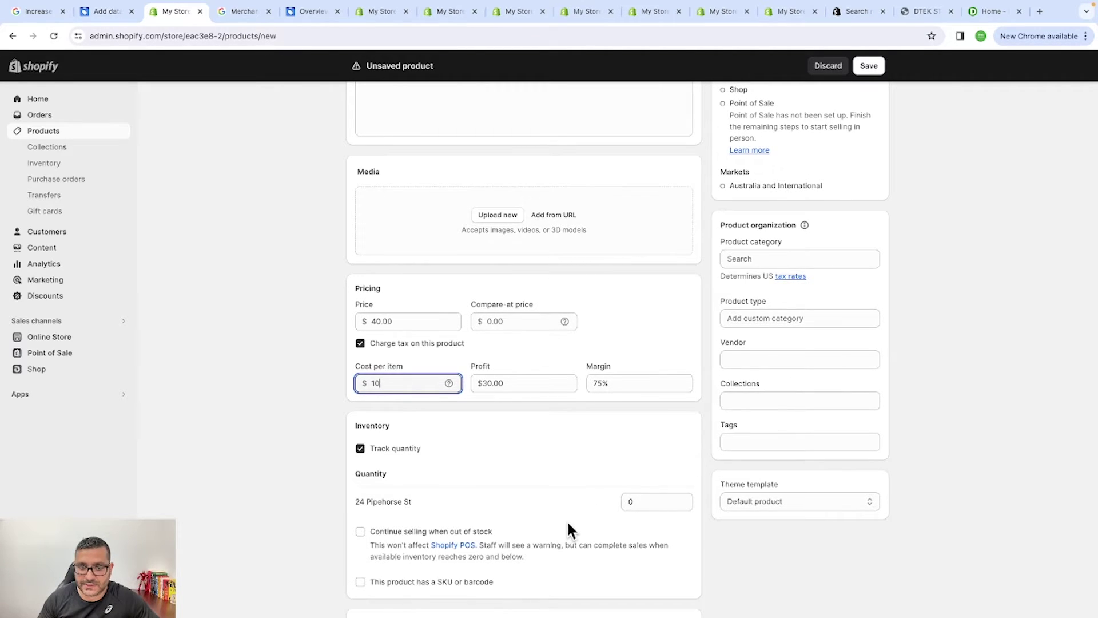
- Expand the product's Search engine listing, leaving page title, meta description and URL handle empty
scroll(569, 529, "down", 1)
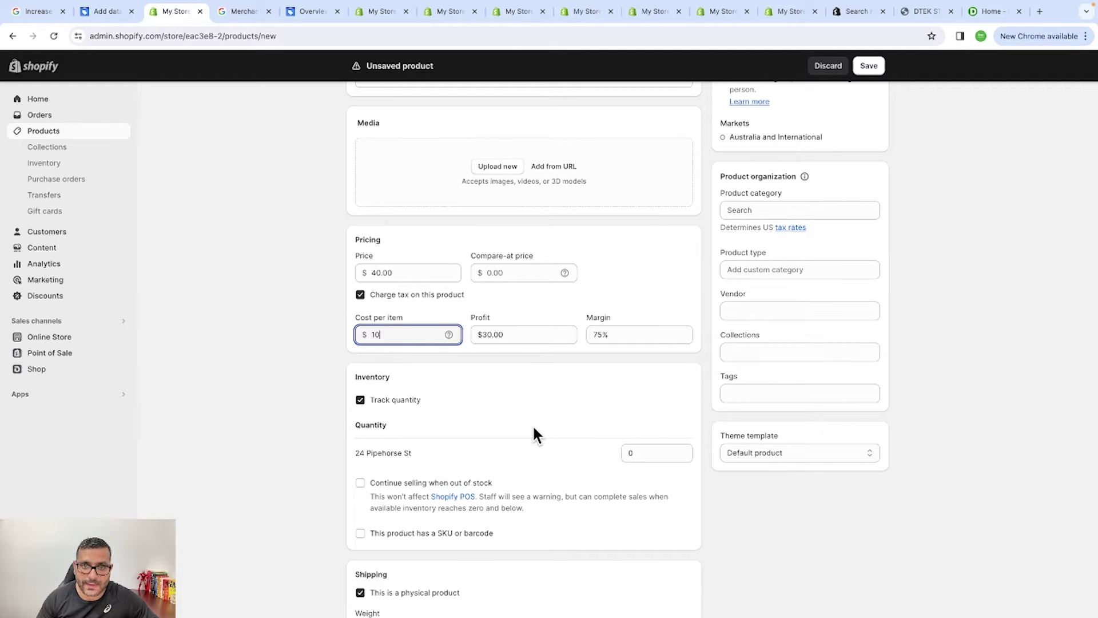
scroll(576, 425, "up", 4)
scroll(575, 426, "down", 7)
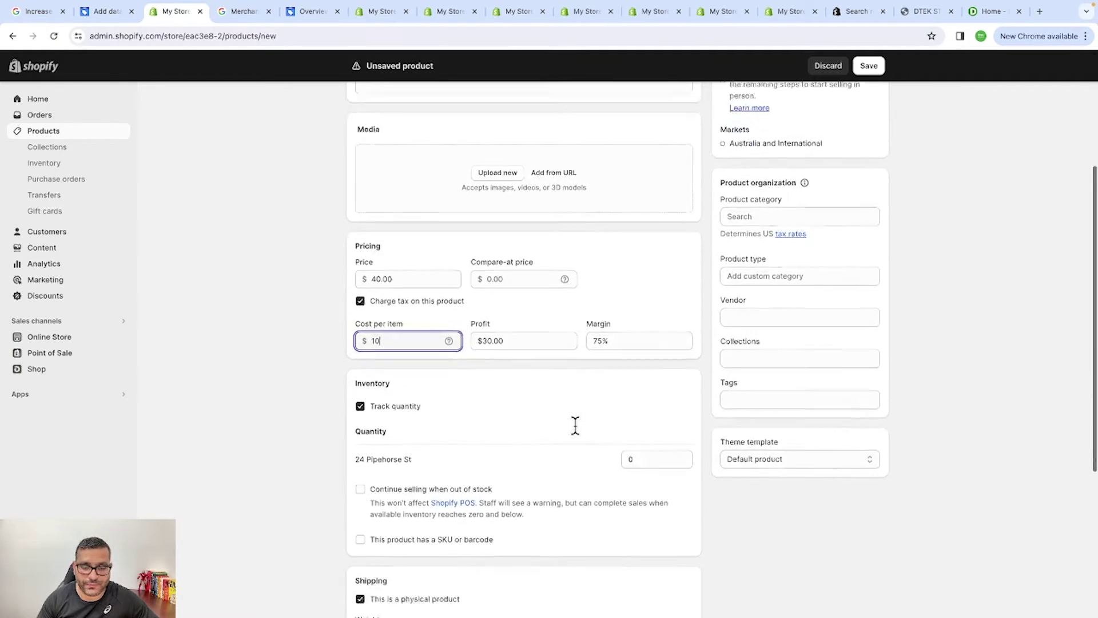
scroll(574, 434, "down", 2)
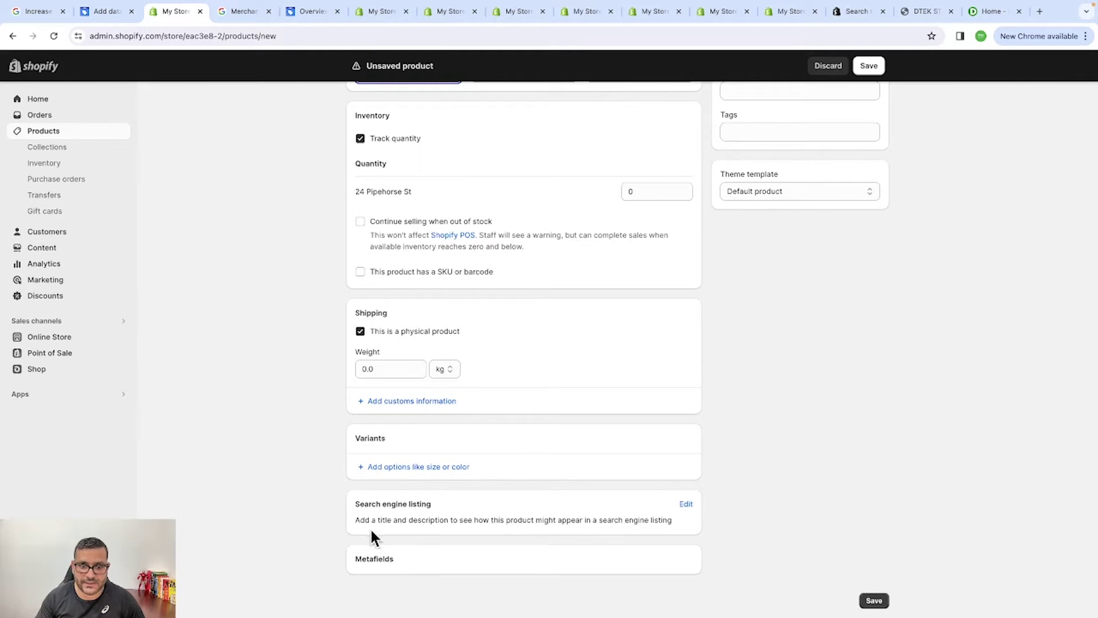
left_click(685, 504)
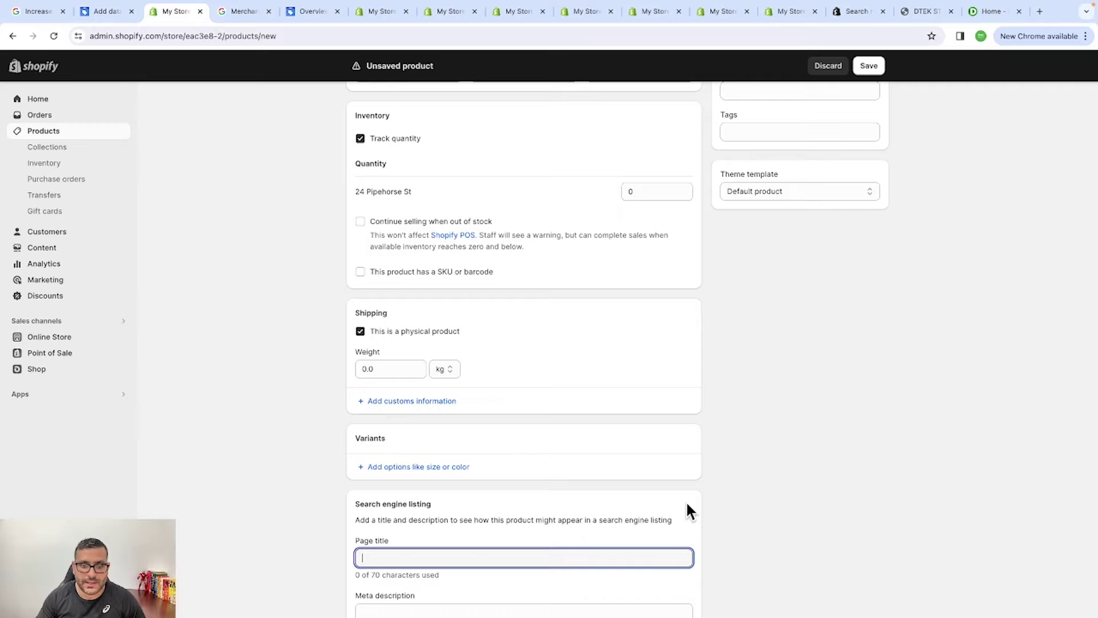
scroll(495, 524, "down", 2)
scroll(454, 522, "down", 1)
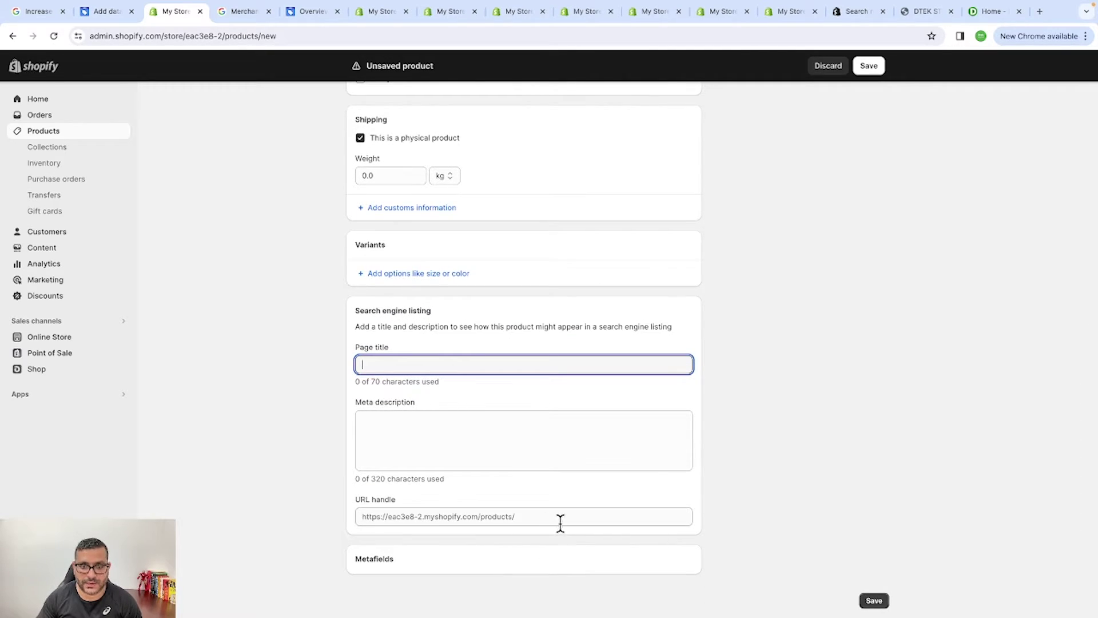
left_click(384, 558)
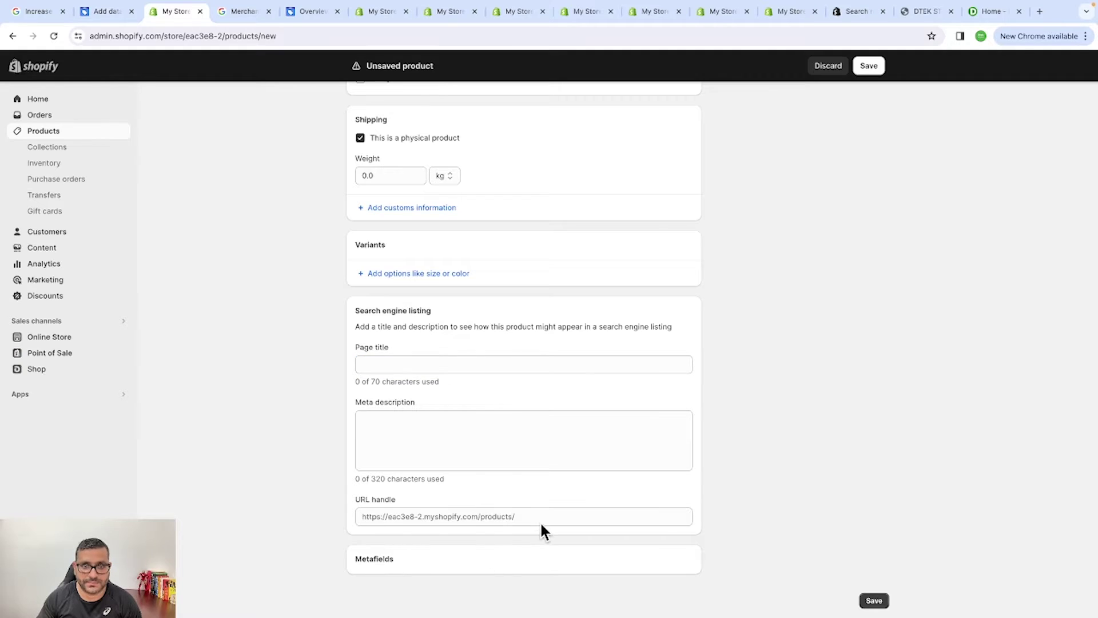
scroll(567, 492, "up", 15)
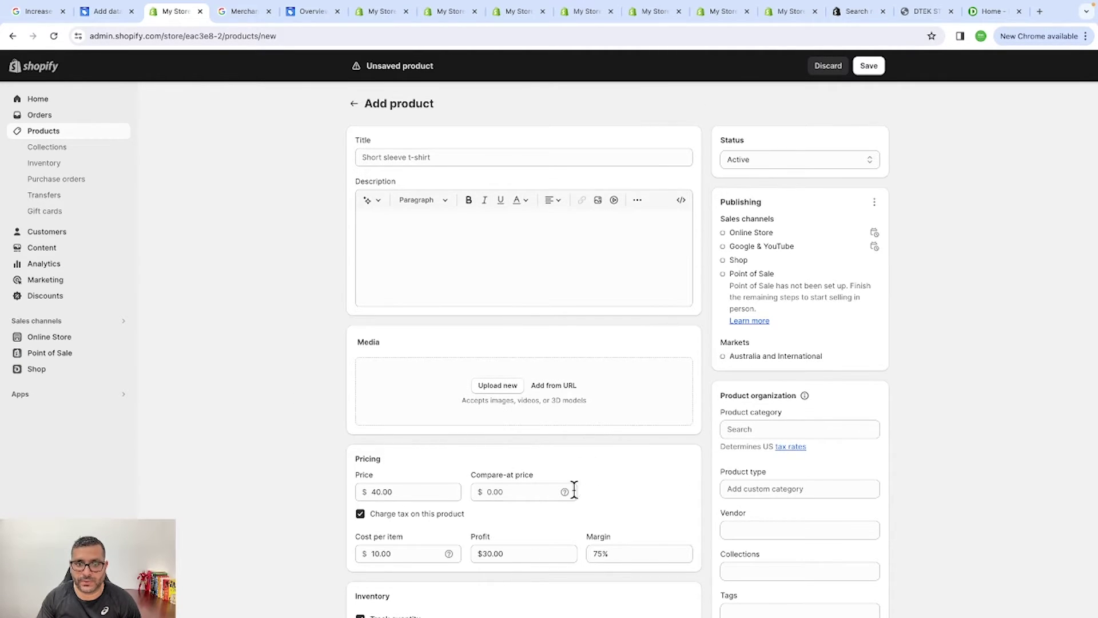
- Create a product feed from the Google Sheets template with your Google account and view the spreadsheet
left_click(780, 161)
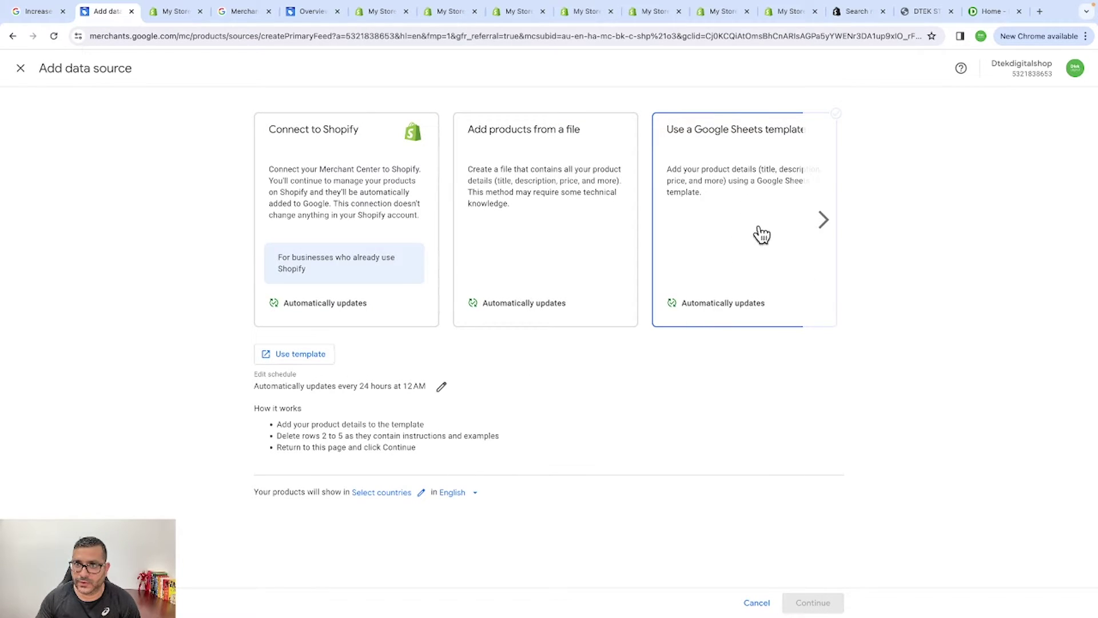
left_click(308, 355)
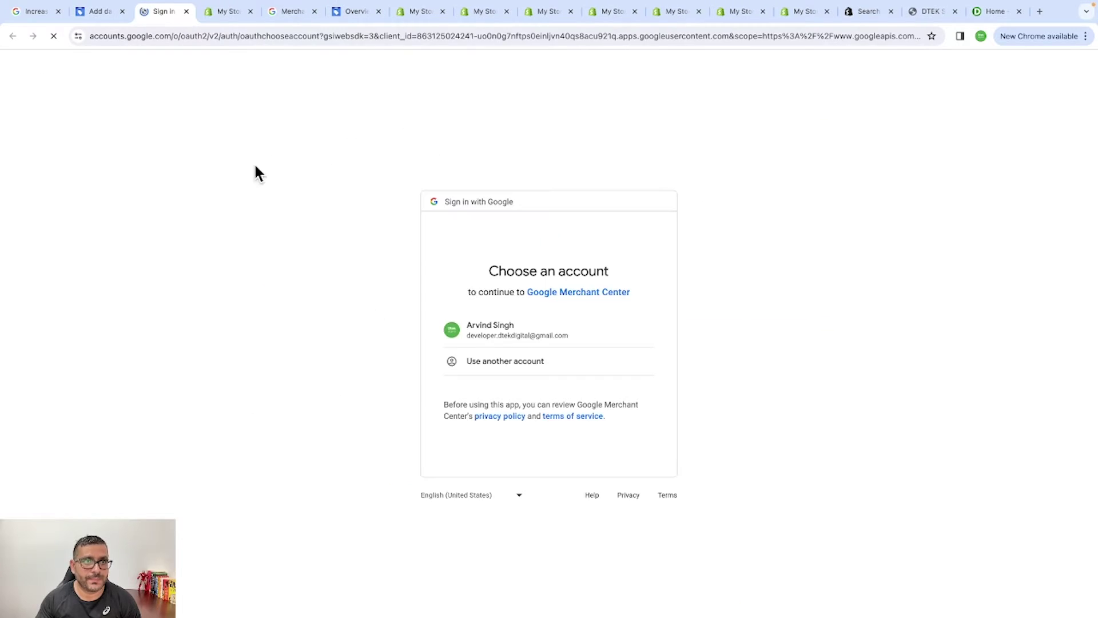
left_click(103, 12)
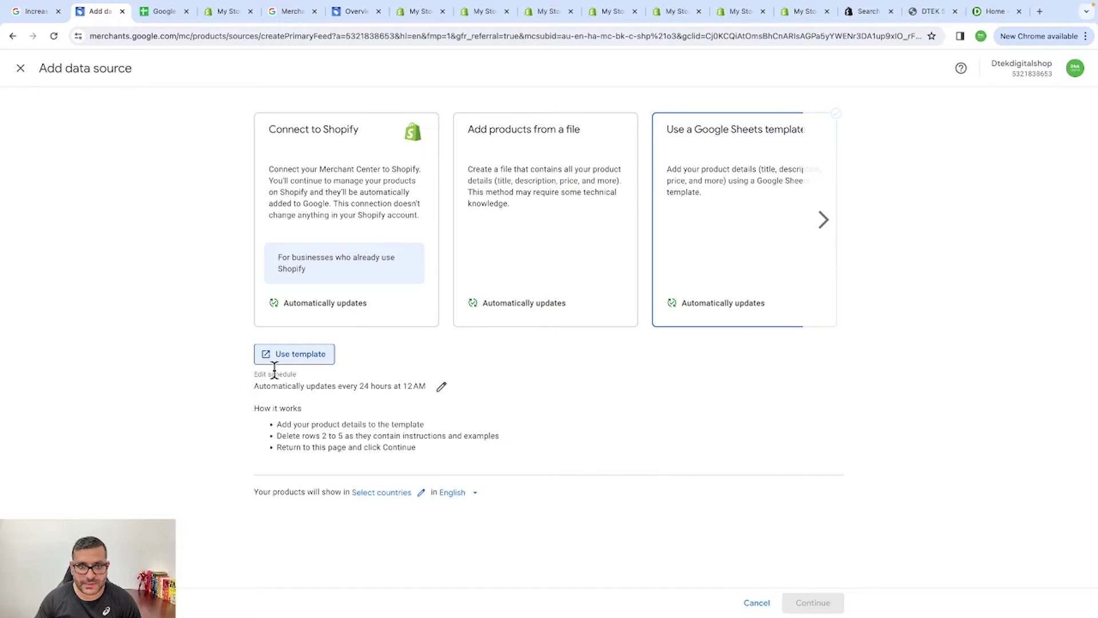
left_click(159, 11)
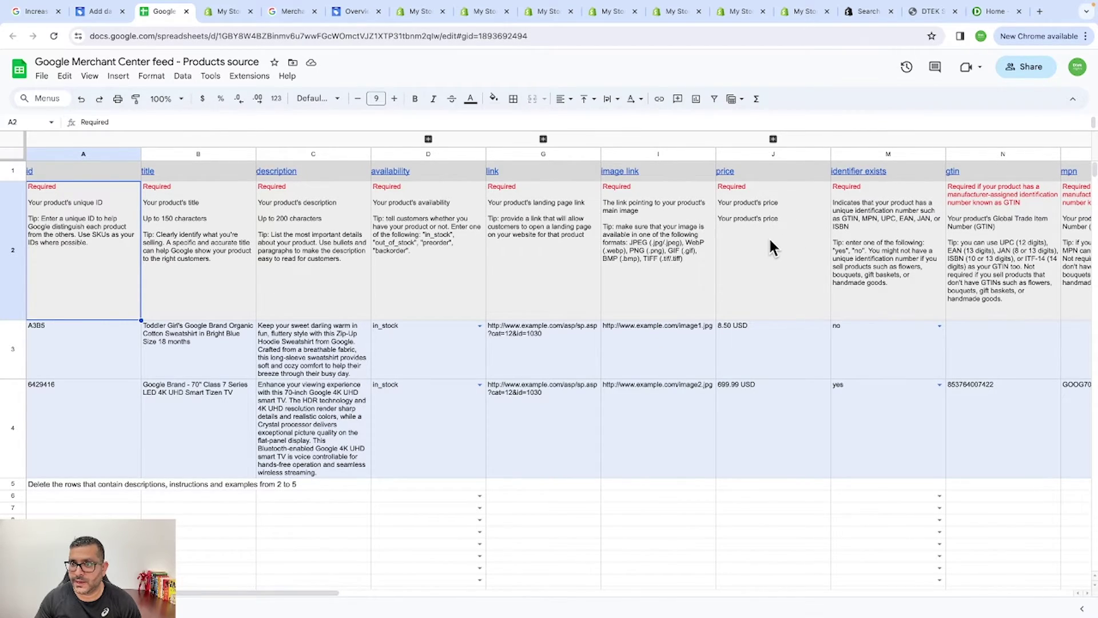
- Review the template columns, leaving identifier exists in M3 unchanged, and return to Add data source
scroll(772, 248, "right", 3)
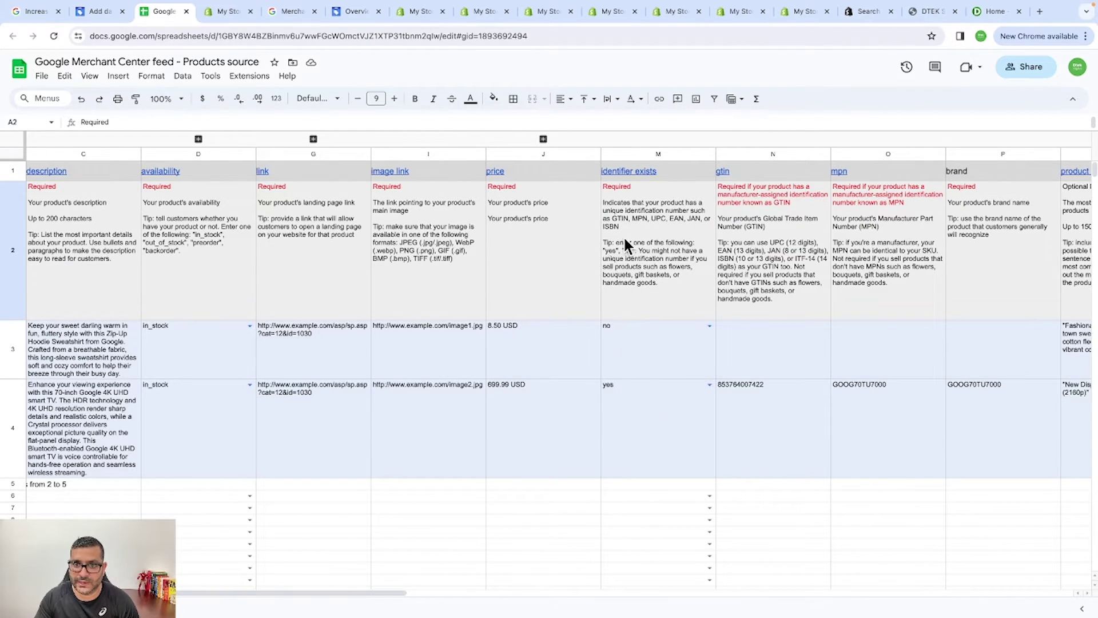
left_click(710, 325)
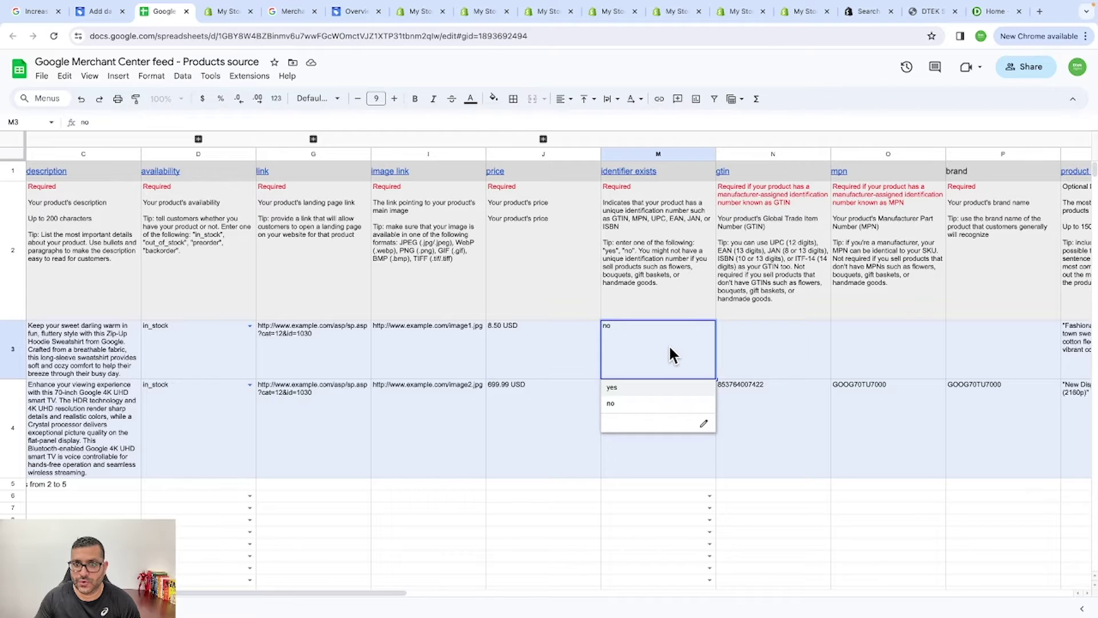
left_click(736, 338)
scroll(744, 315, "left", 3)
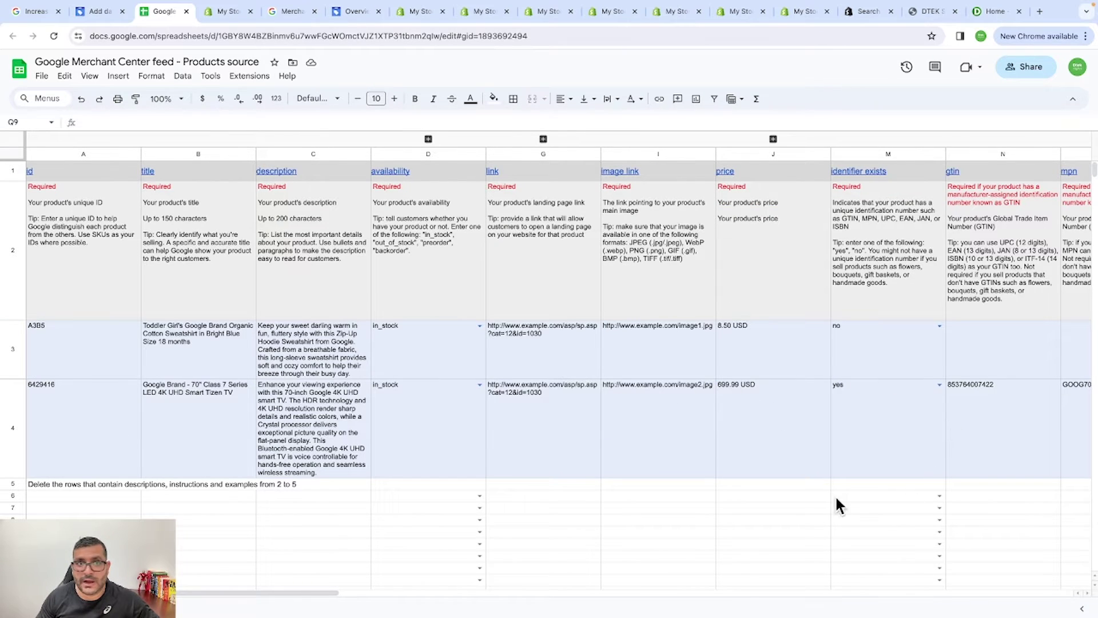
left_click(94, 12)
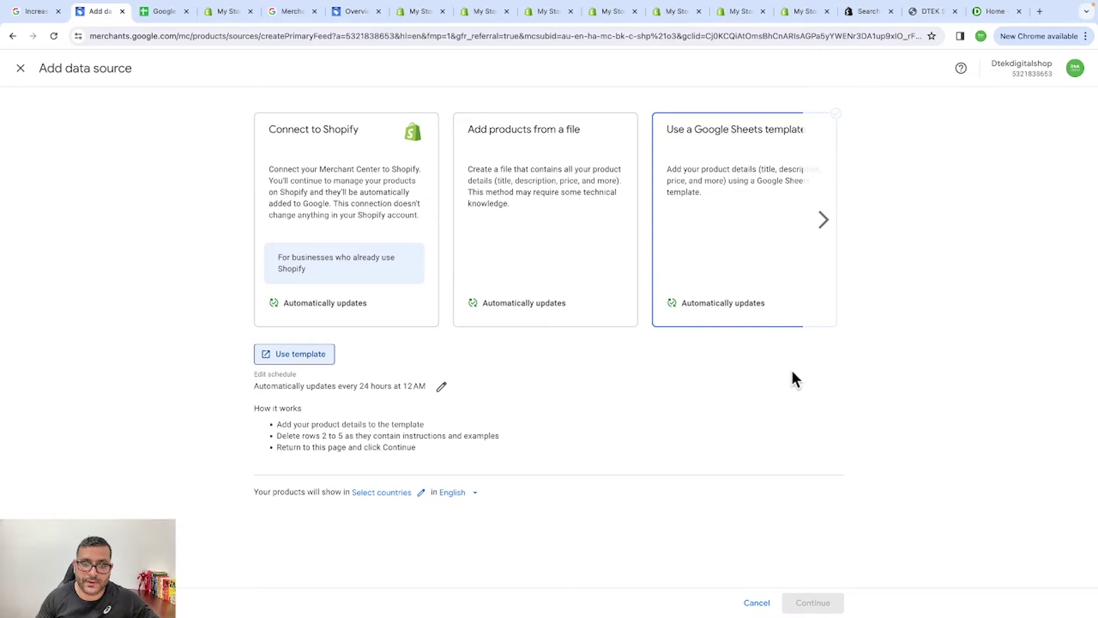
left_click(162, 12)
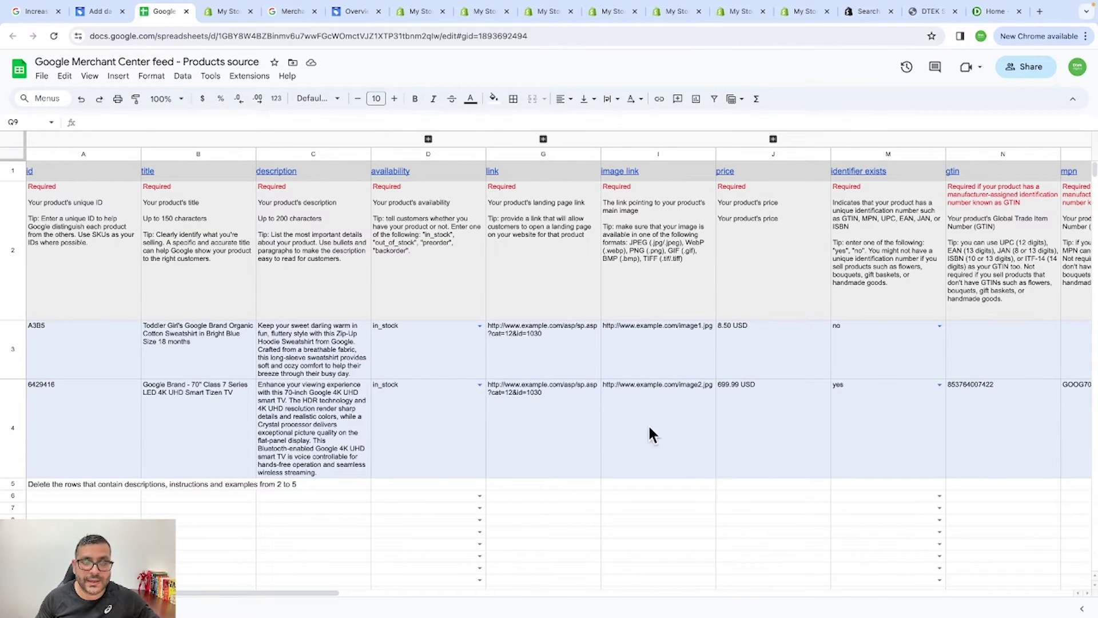
left_click(94, 11)
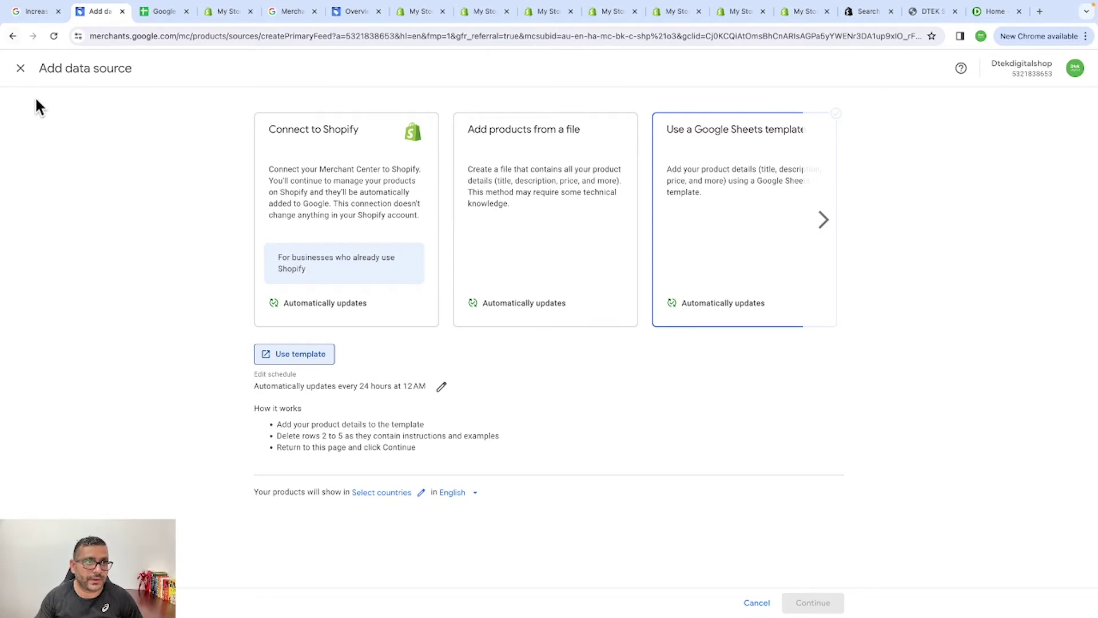
- Close Add data source, review the Shopify-handled shipping list, and show the Return policies tab
left_click(20, 70)
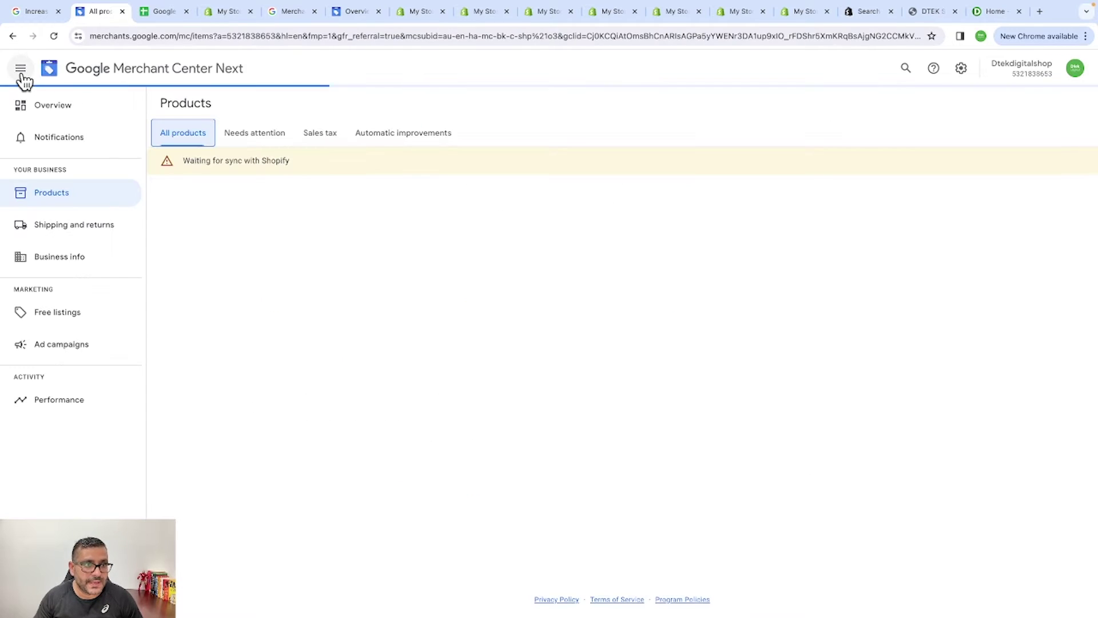
left_click(53, 228)
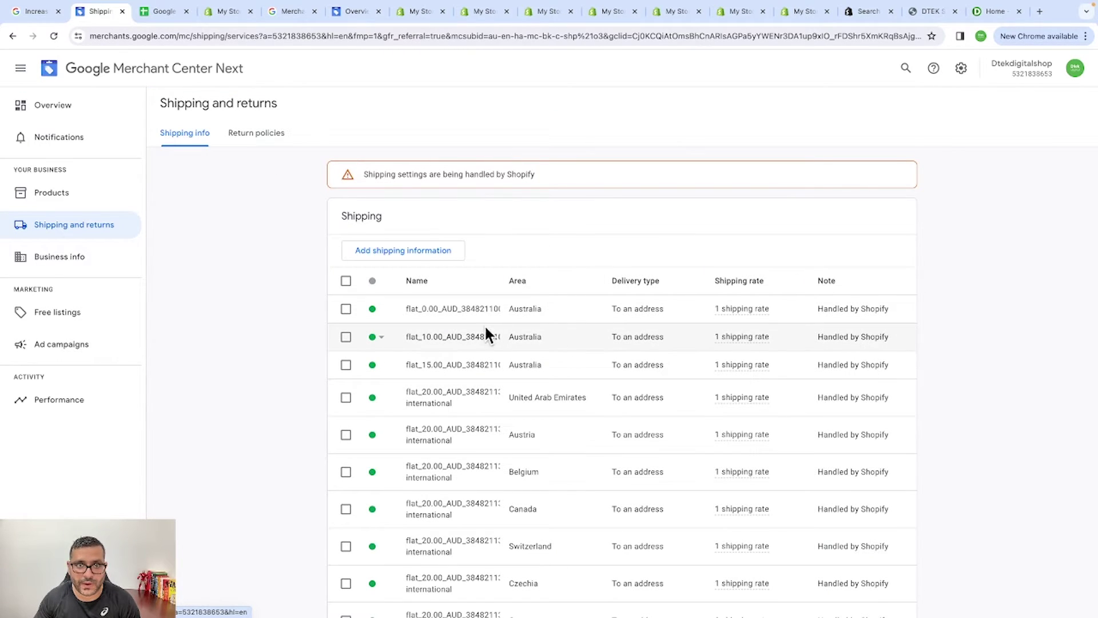
scroll(663, 395, "down", 1)
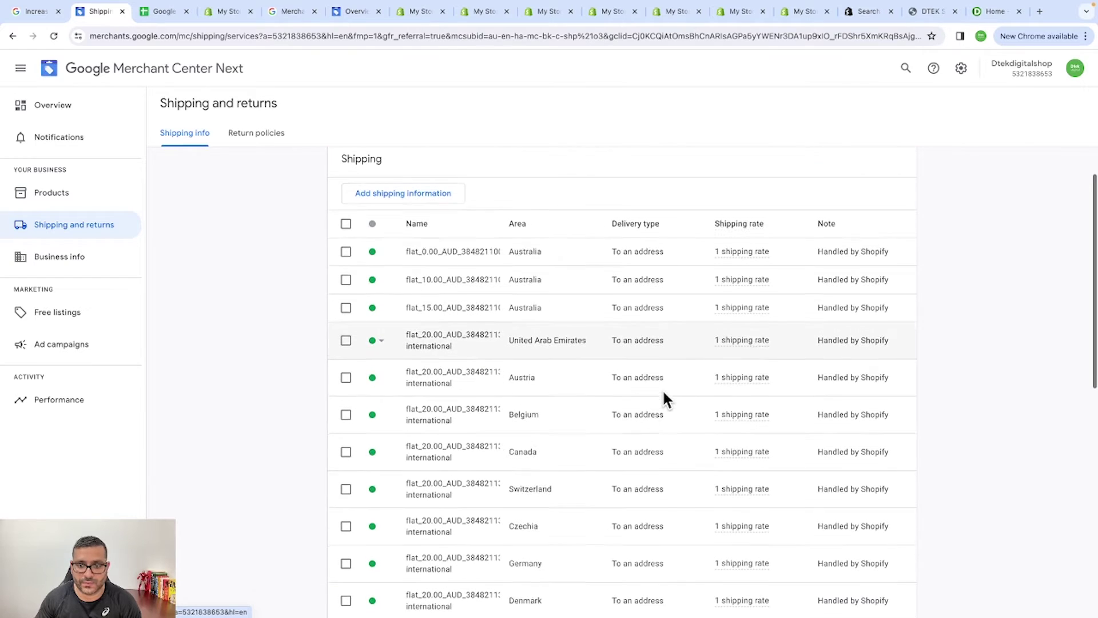
scroll(662, 389, "down", 7)
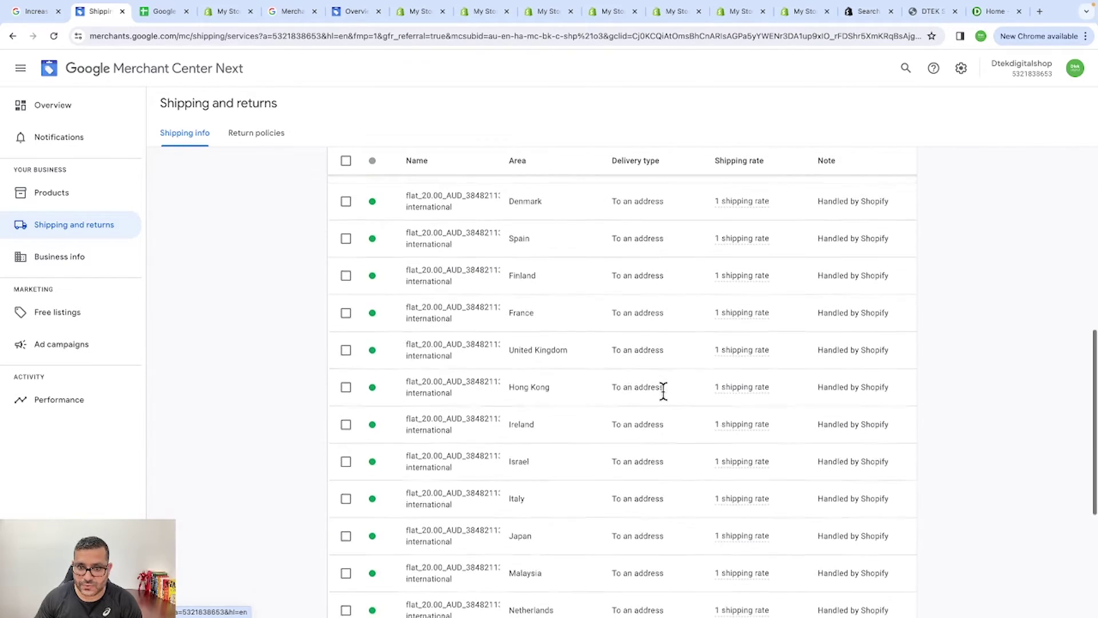
scroll(662, 388, "up", 8)
left_click(254, 137)
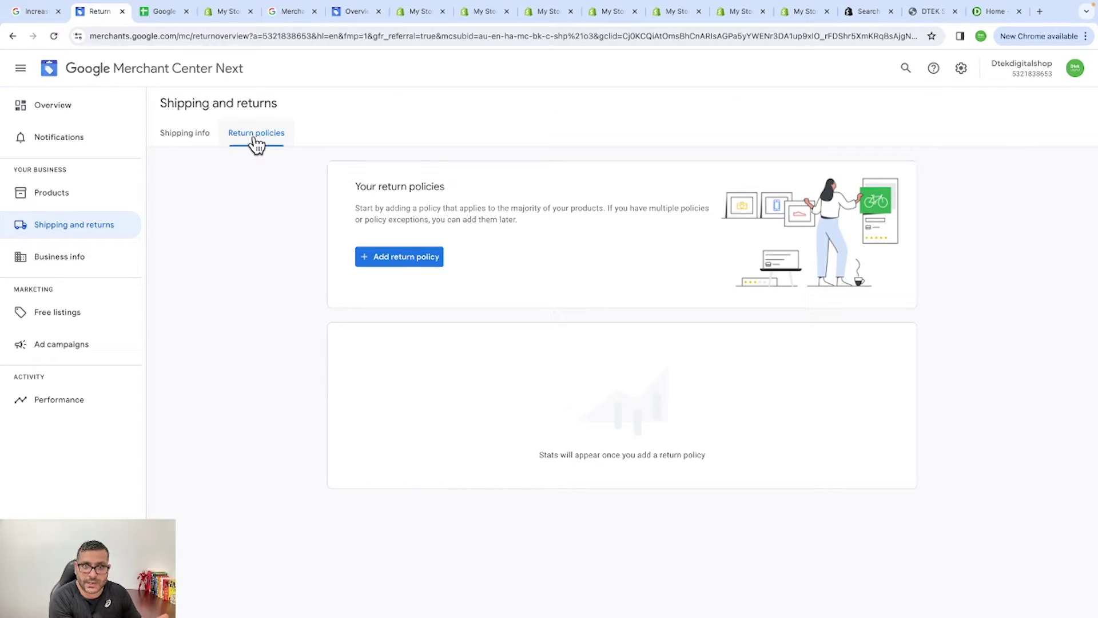
- Start a return policy for Australia accepting only defective products, with no exchanges
left_click(404, 258)
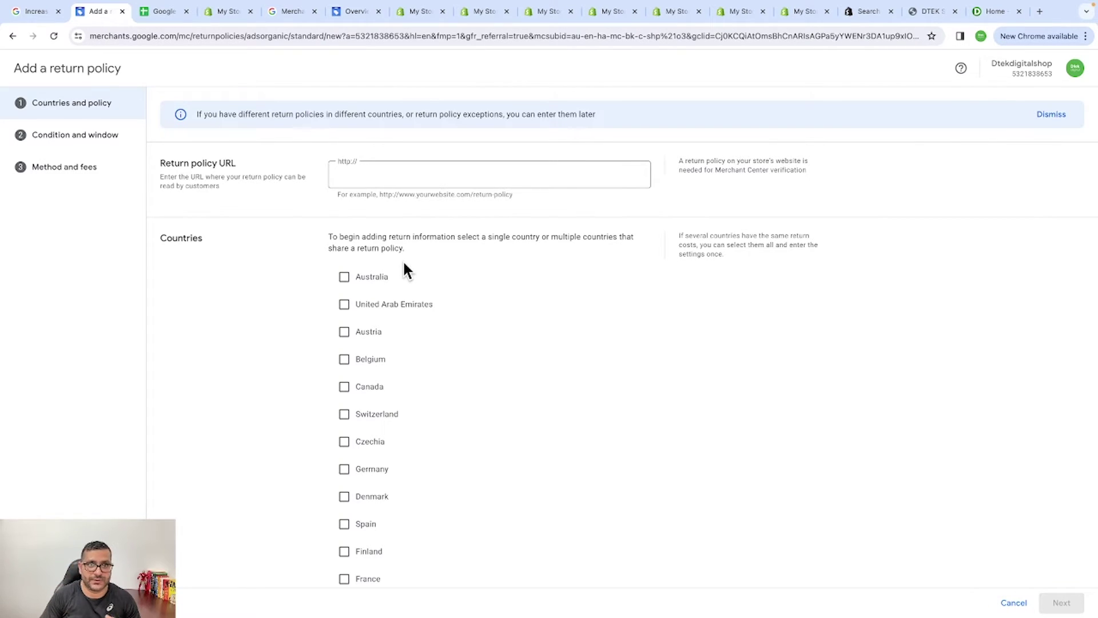
left_click(344, 277)
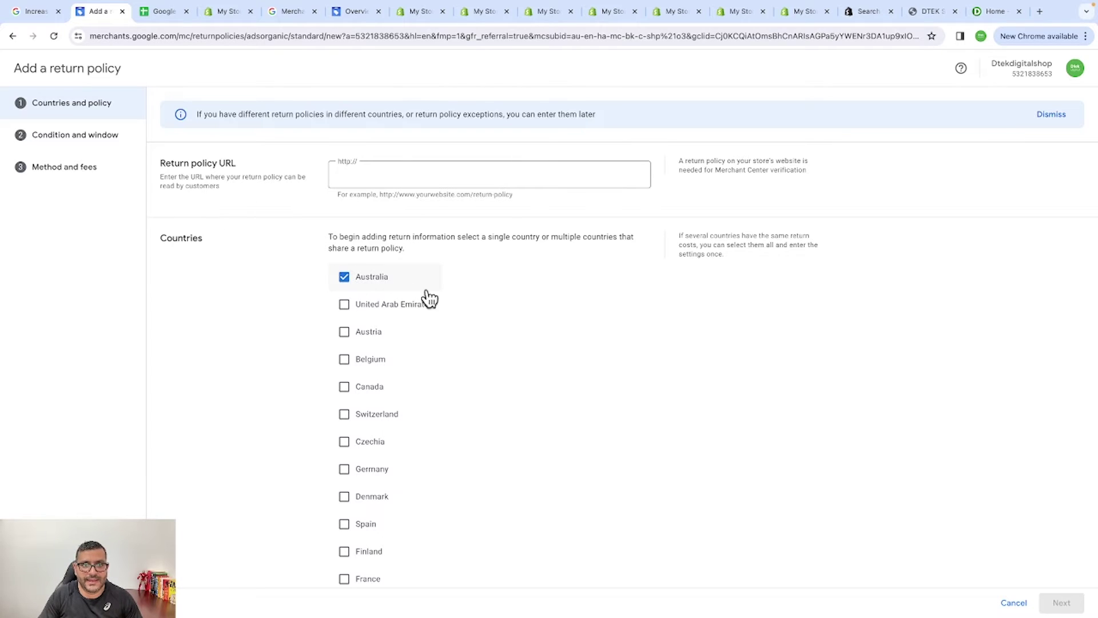
scroll(612, 320, "down", 5)
scroll(612, 321, "down", 6)
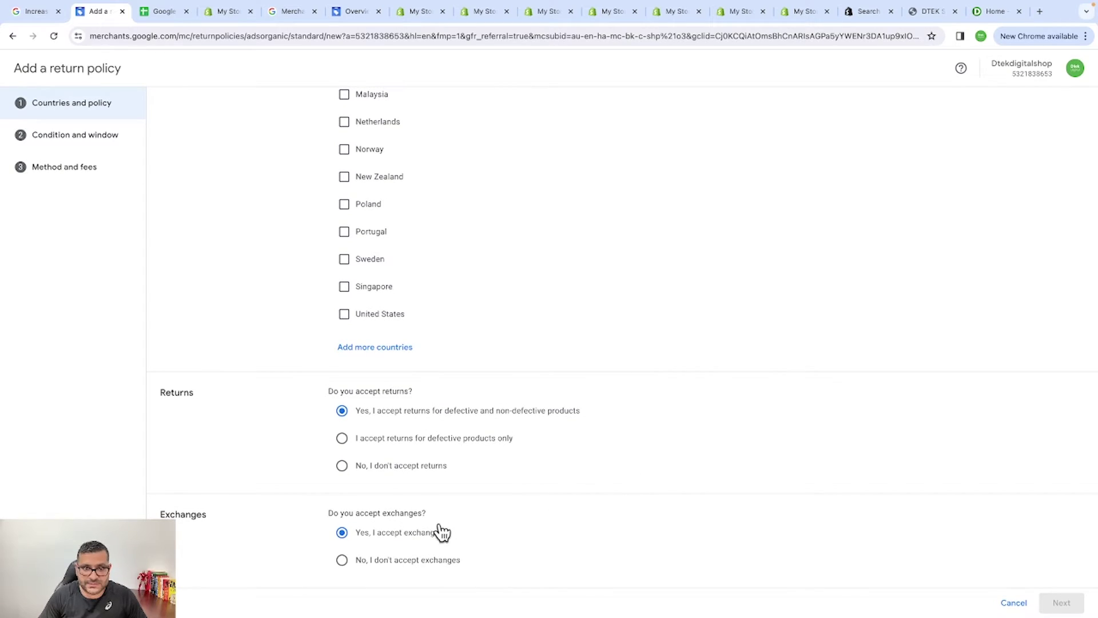
left_click(357, 440)
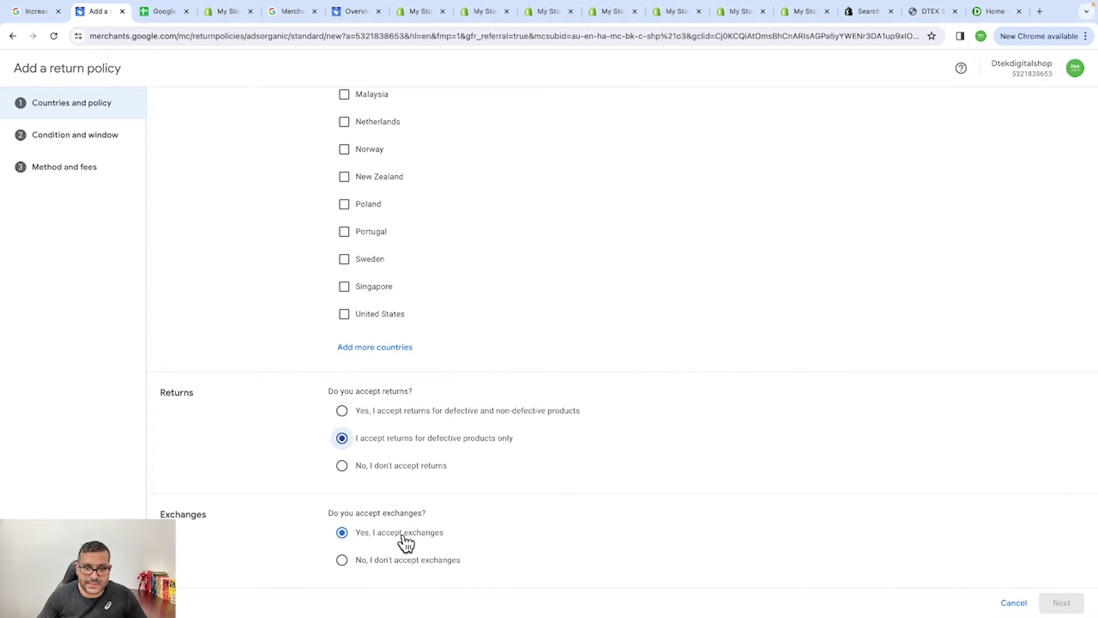
left_click(364, 562)
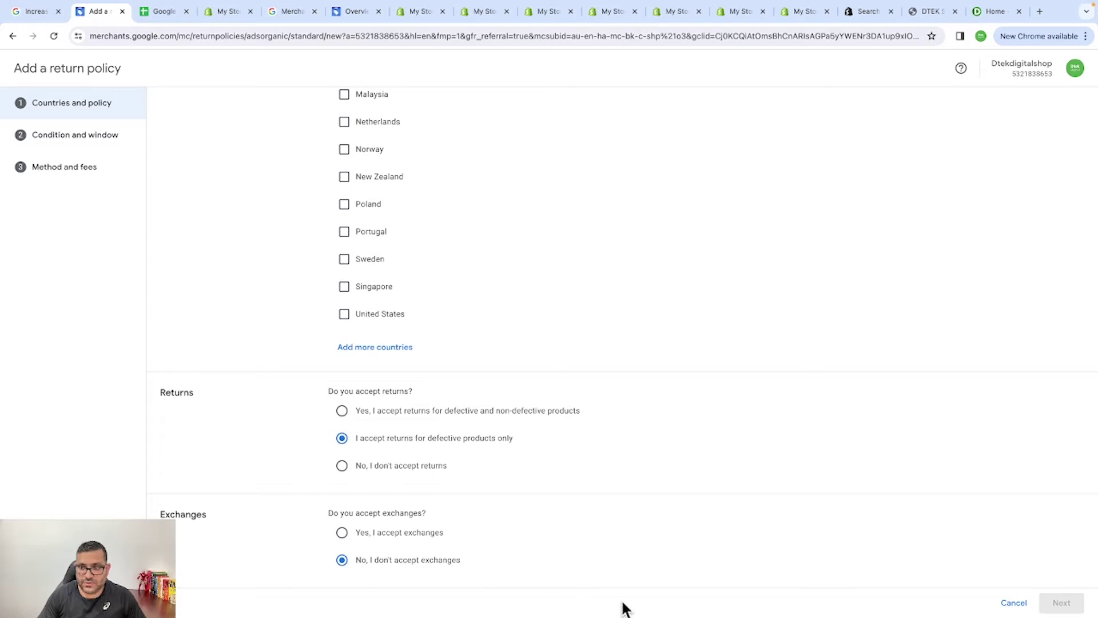
- Begin entering the return policy URL, then abandon the form and go back
scroll(605, 281, "up", 10)
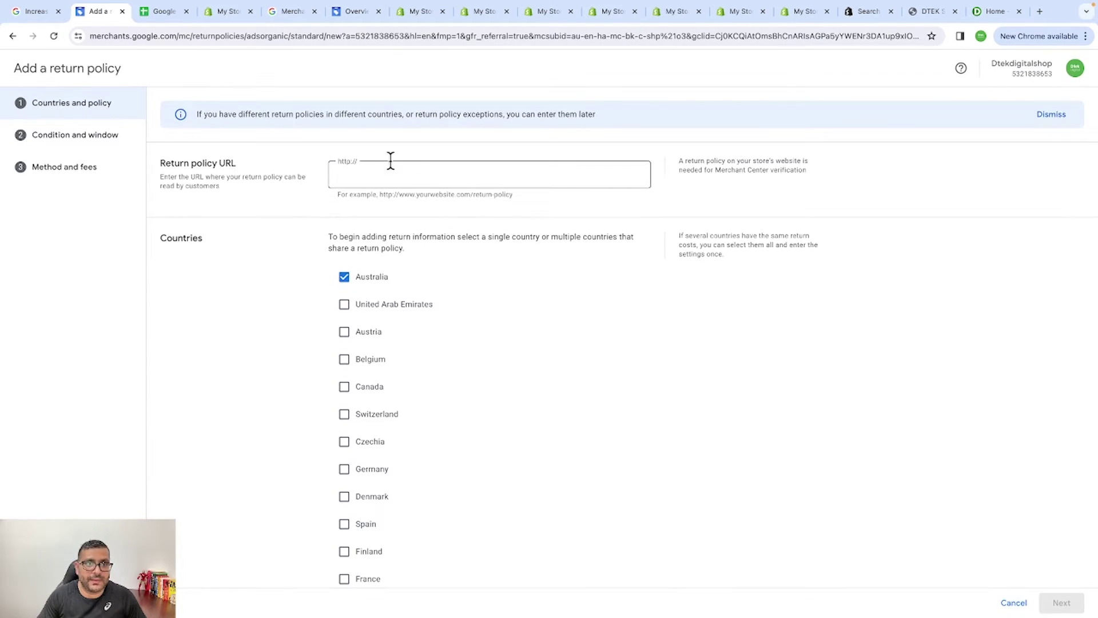
left_click(384, 176)
scroll(383, 175, "down", 1)
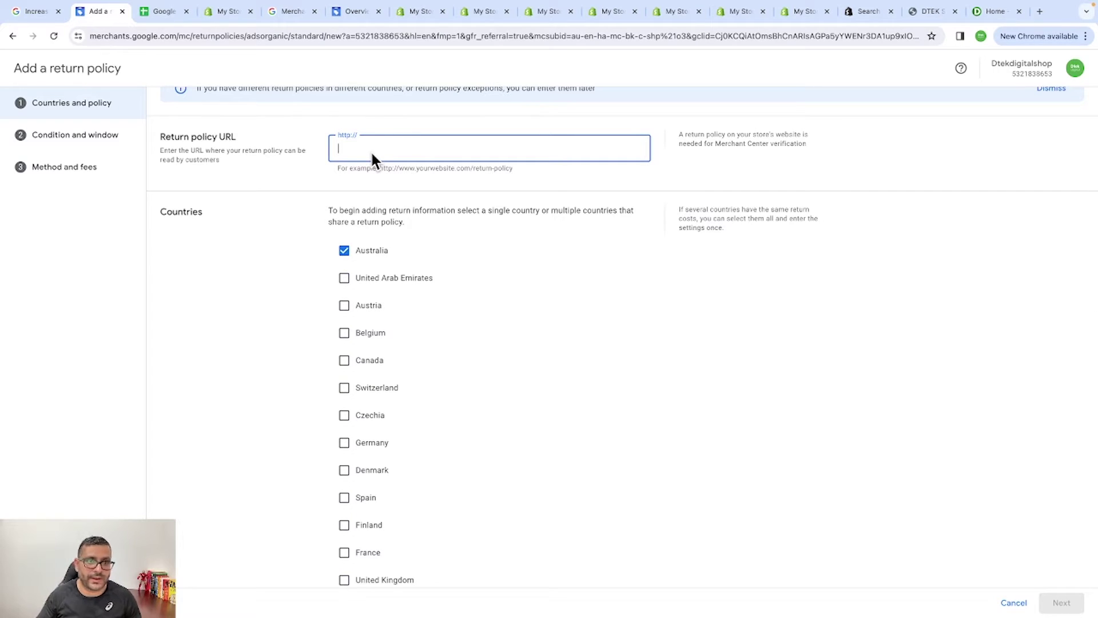
scroll(387, 152, "down", 1)
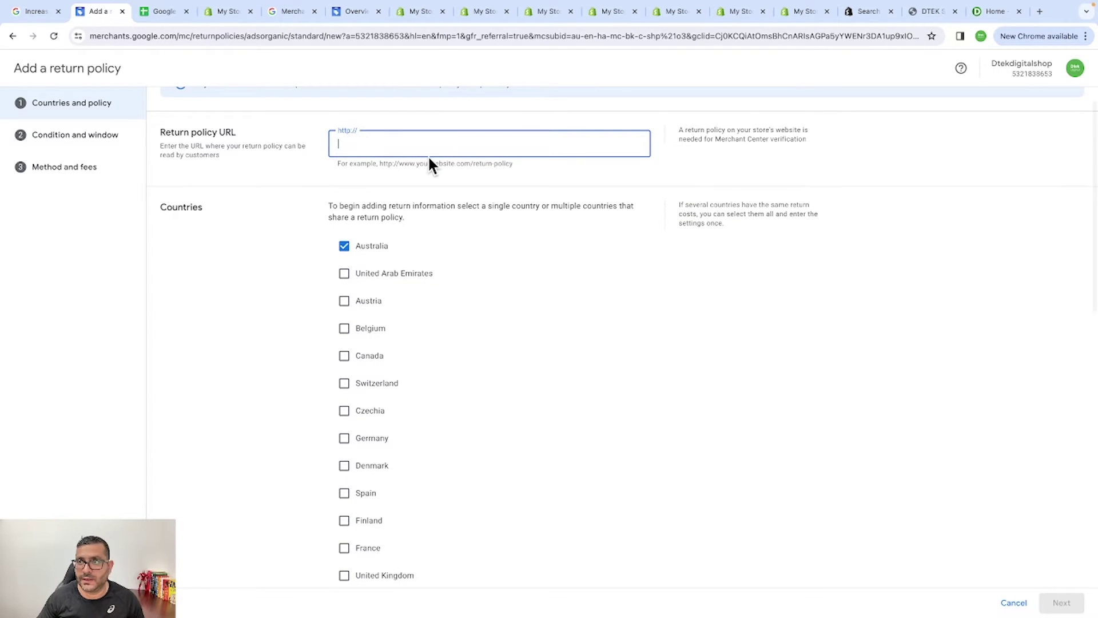
scroll(427, 156, "up", 1)
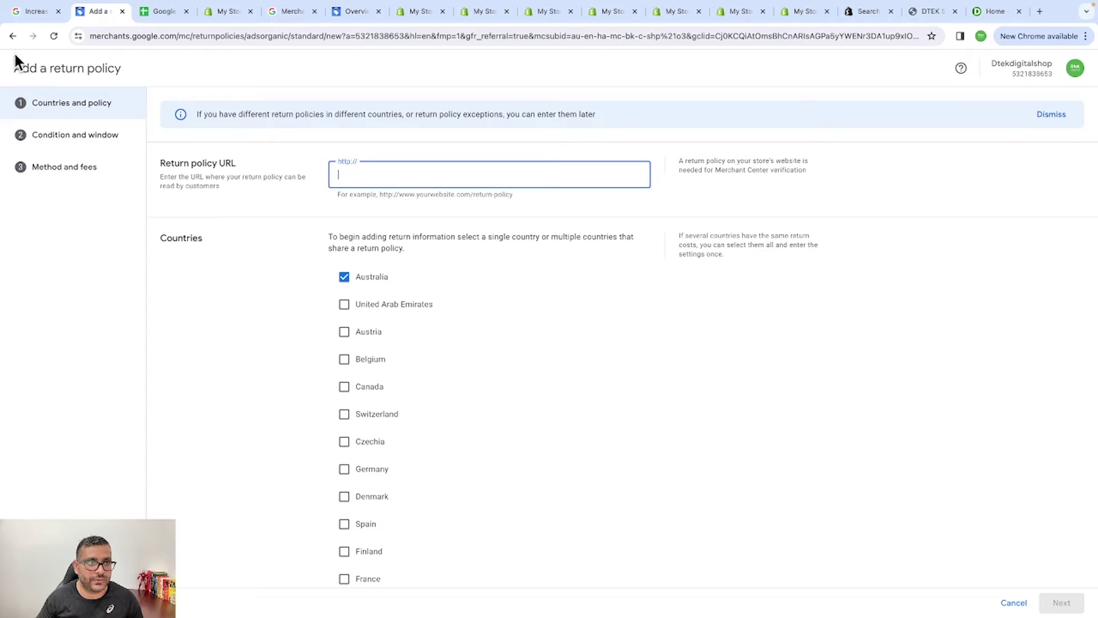
left_click(13, 35)
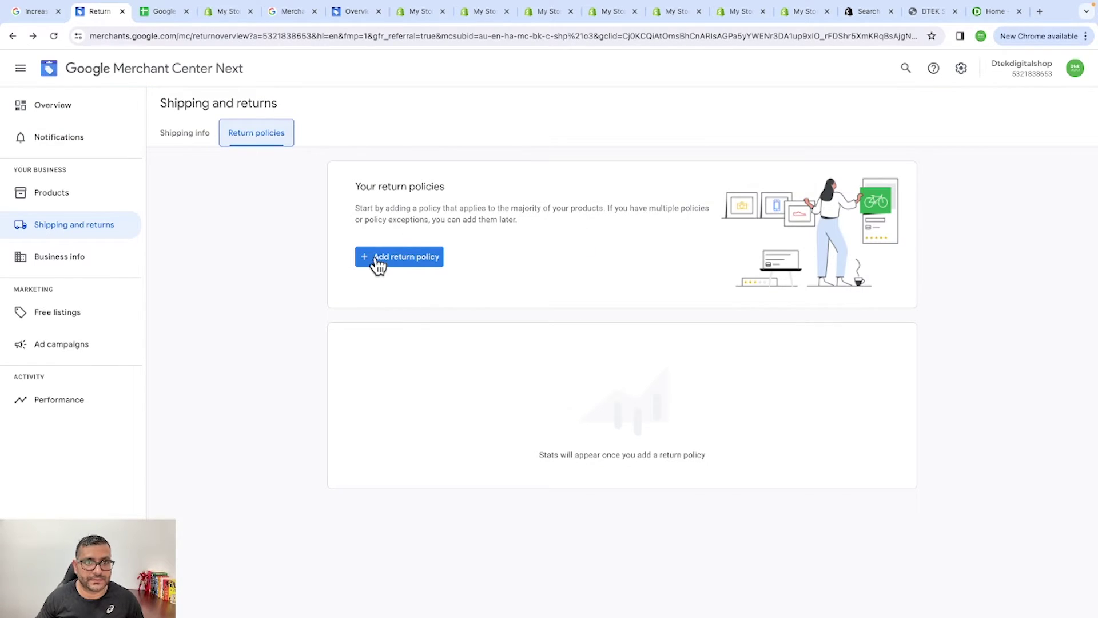
- In Business info, check Stores, dismiss the Add store prompt, and view the Countries list
left_click(65, 263)
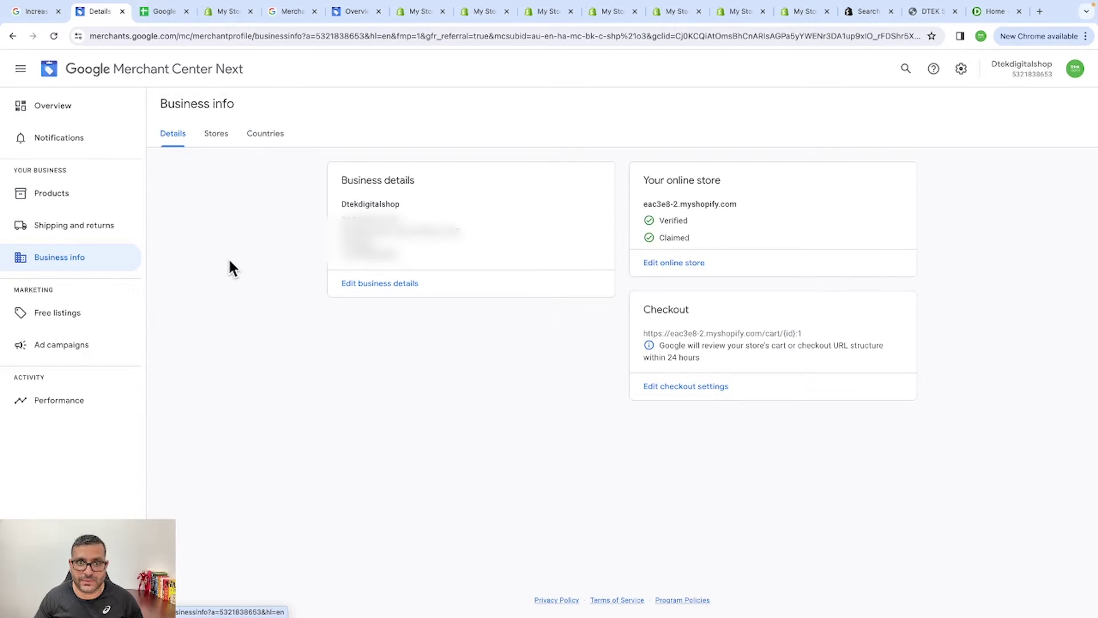
left_click(216, 133)
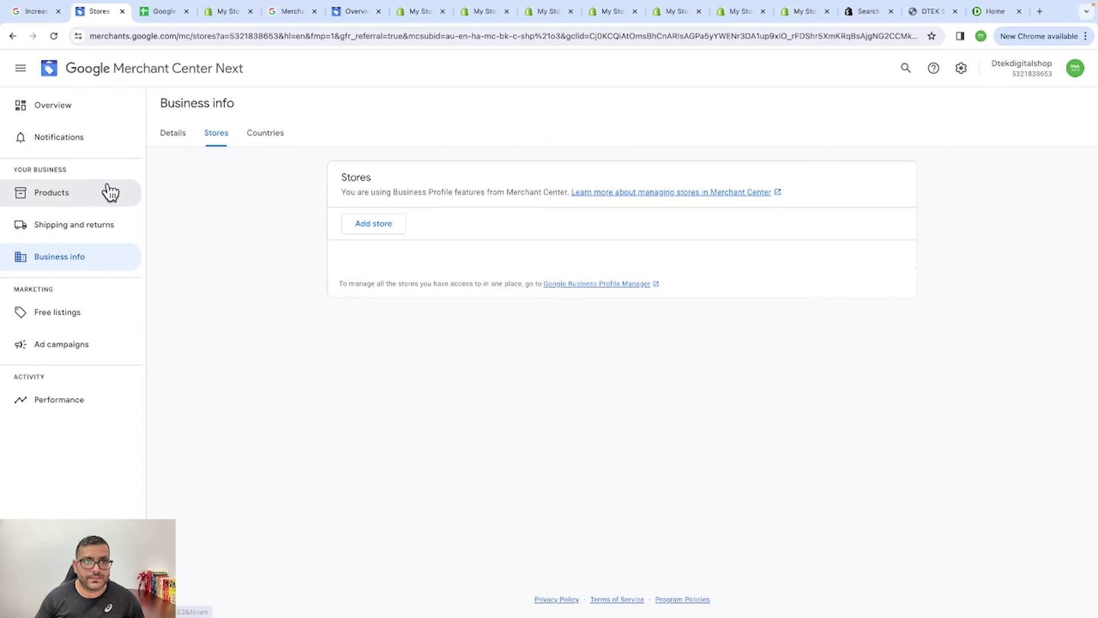
left_click(377, 227)
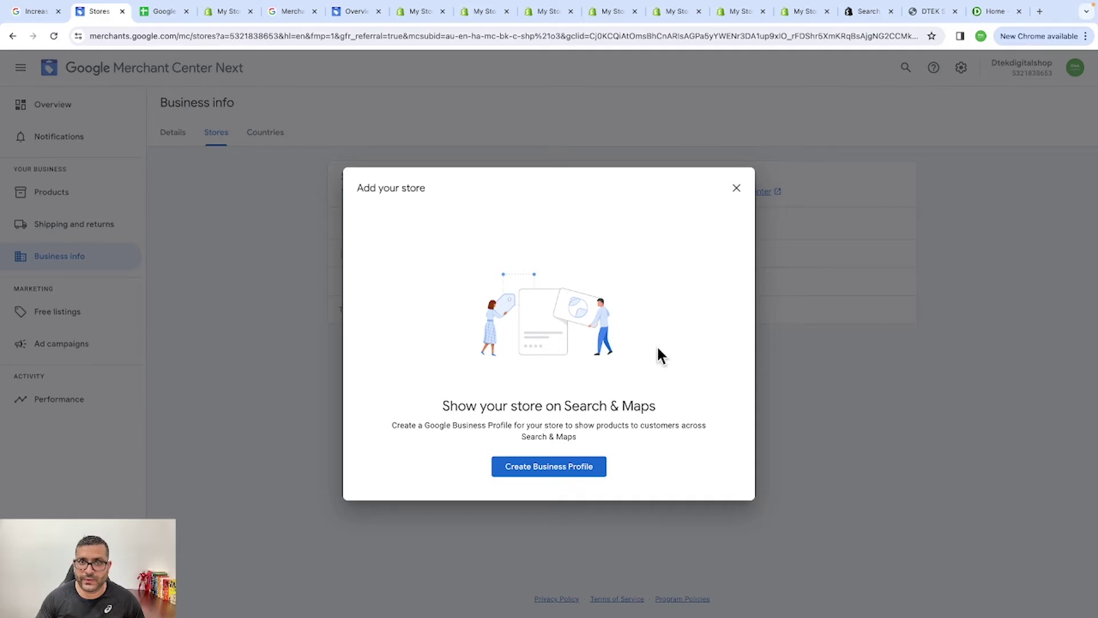
left_click(737, 190)
left_click(264, 132)
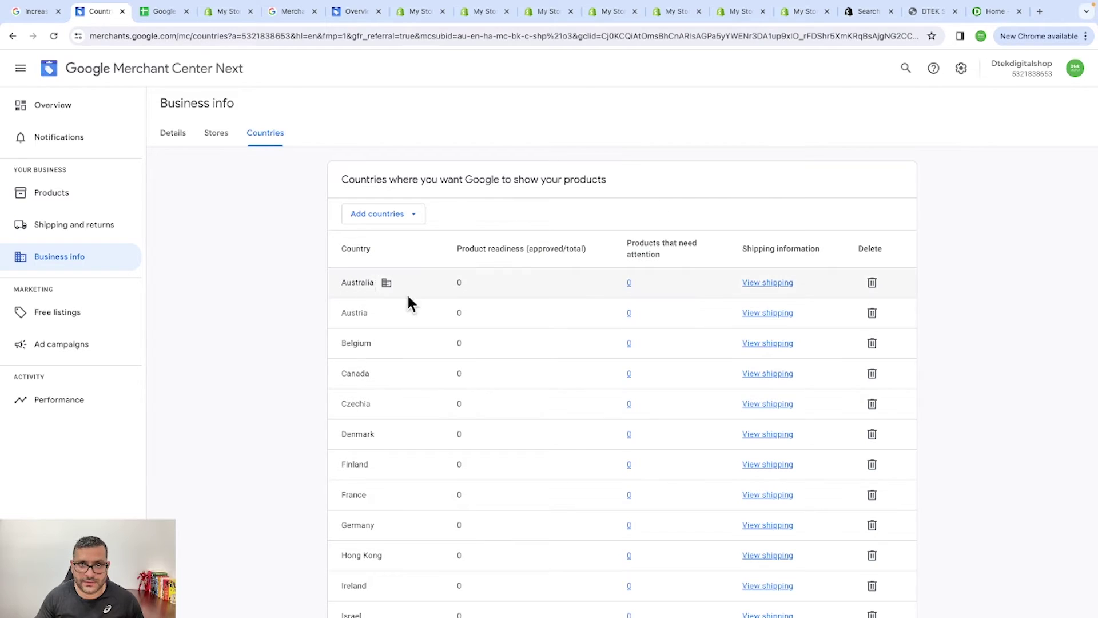
- Scroll through the Countries table, then go to the Free listings page
scroll(419, 331, "down", 1)
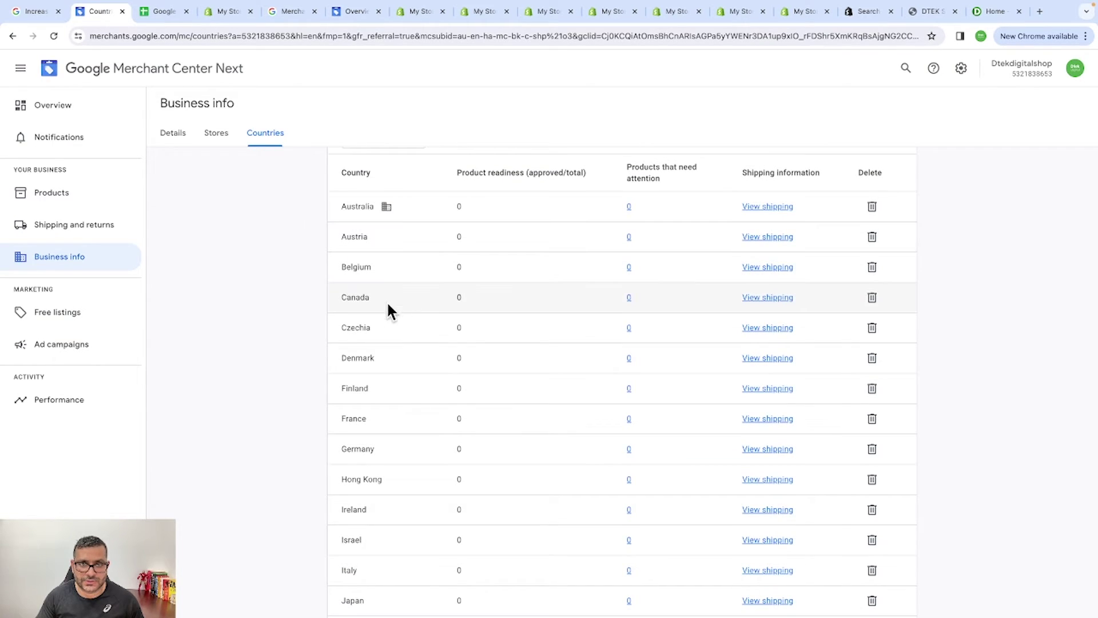
scroll(488, 424, "down", 3)
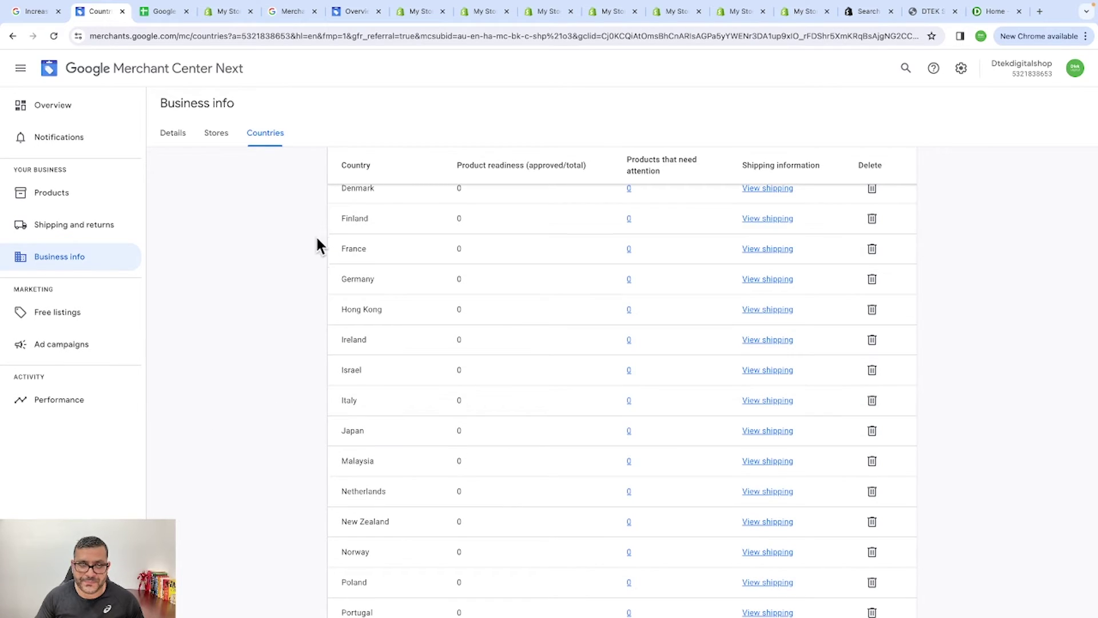
scroll(490, 309, "up", 4)
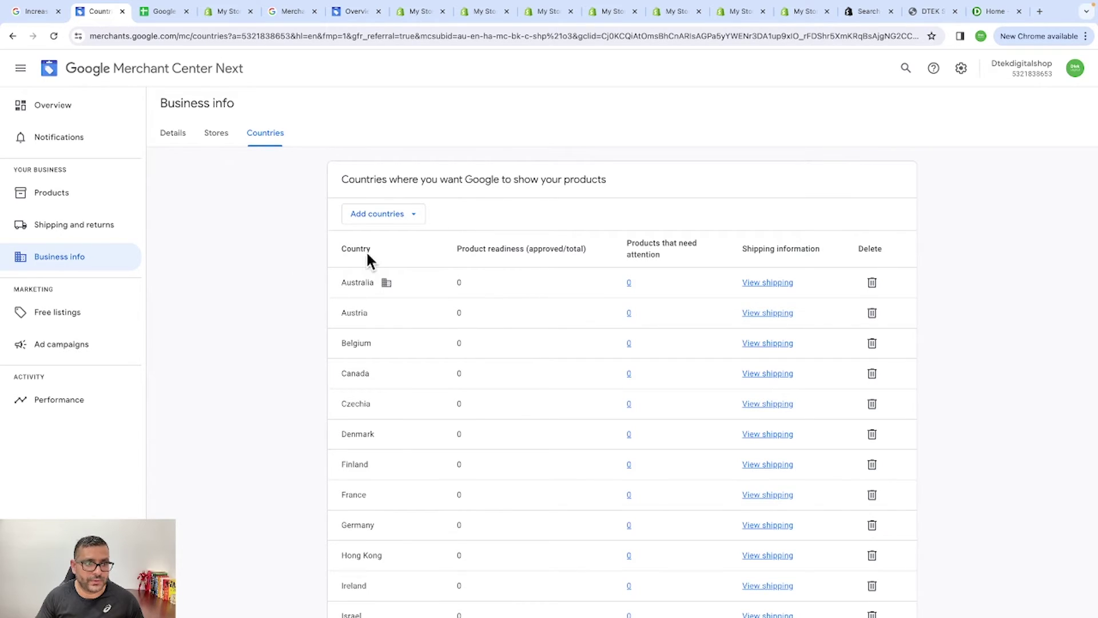
left_click(43, 315)
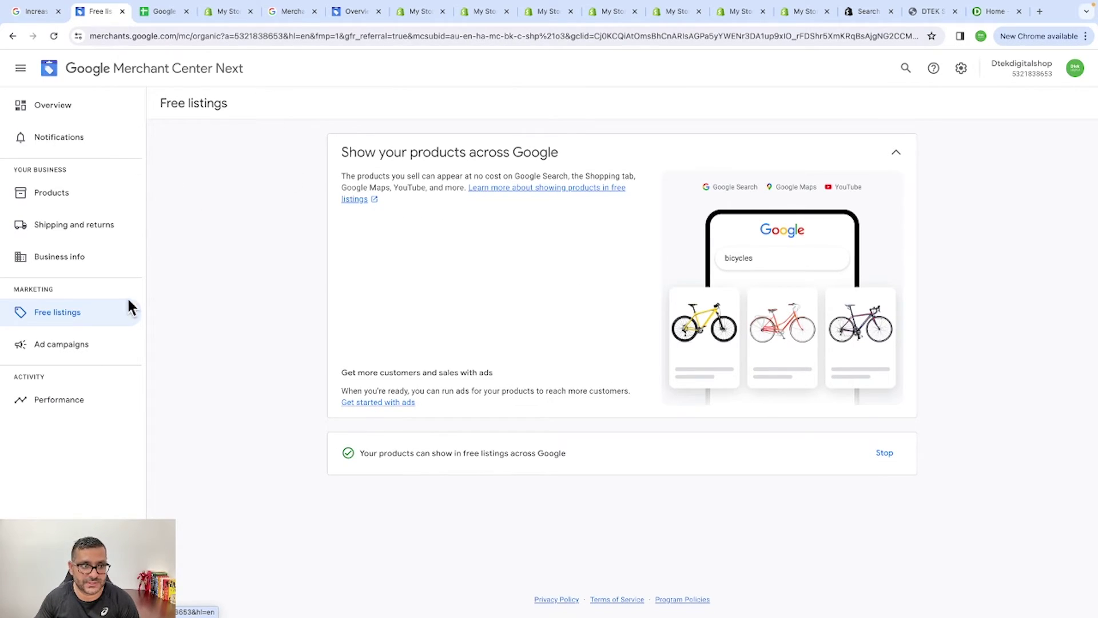
- Review the Ad campaigns page, then move on to the Performance reports
left_click(80, 348)
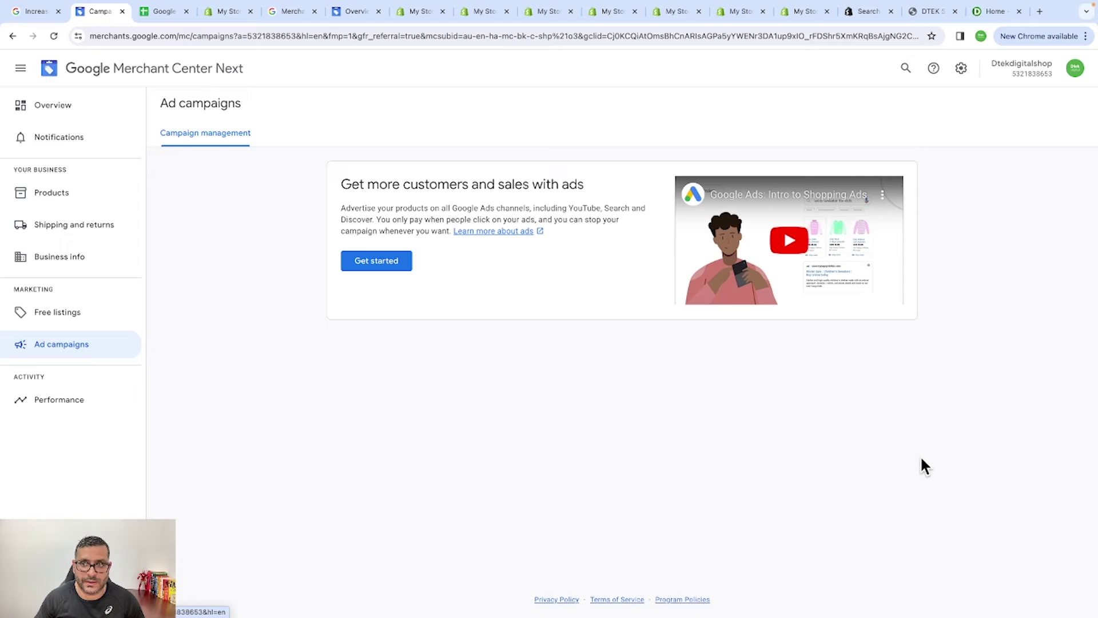
left_click(57, 401)
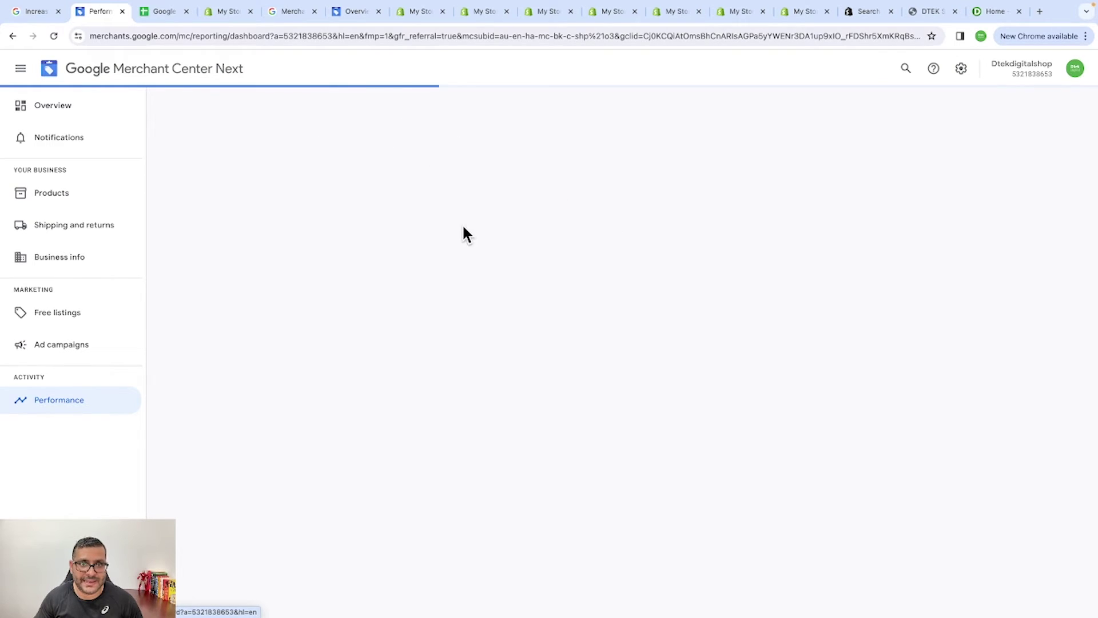
- Scroll through the Performance Overview report
scroll(509, 445, "up", 1)
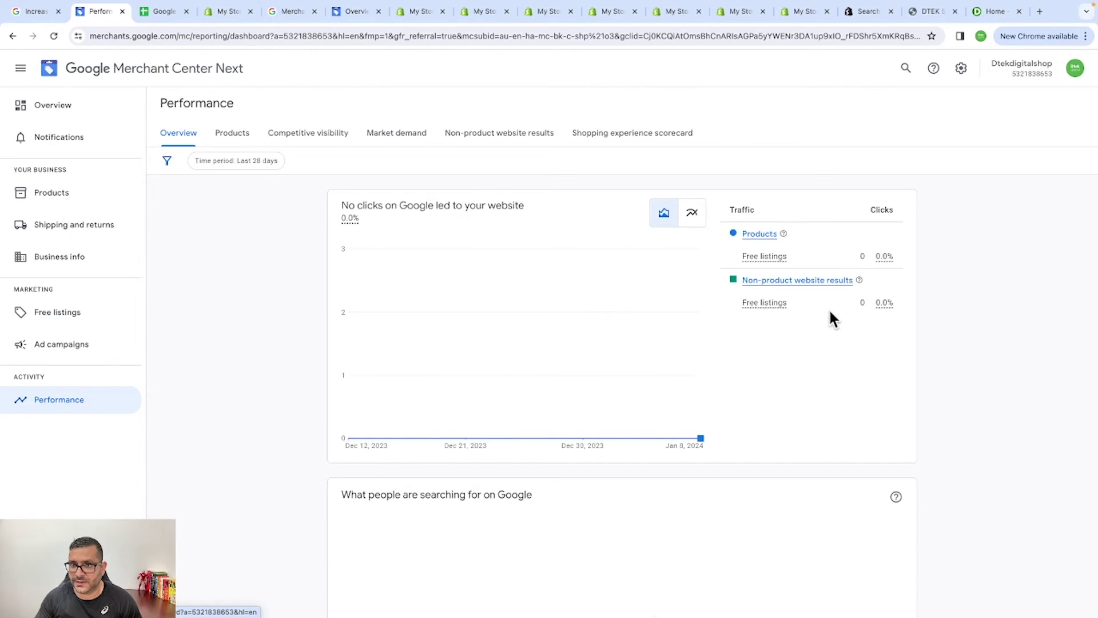
scroll(752, 341, "down", 3)
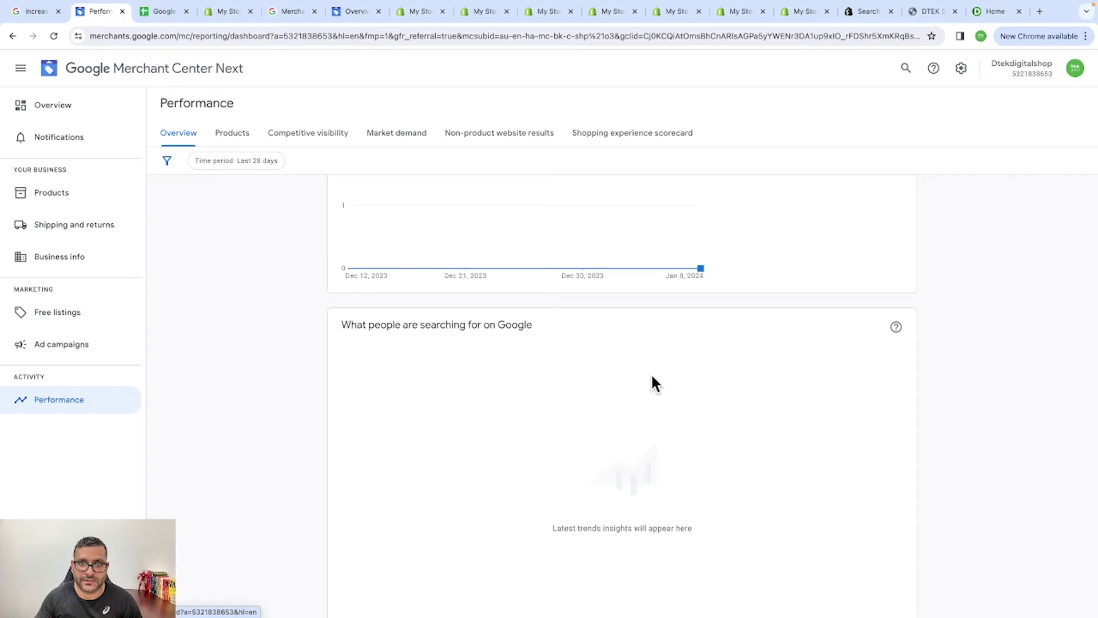
scroll(654, 377, "down", 1)
scroll(658, 377, "up", 1)
scroll(658, 378, "down", 1)
scroll(657, 374, "up", 4)
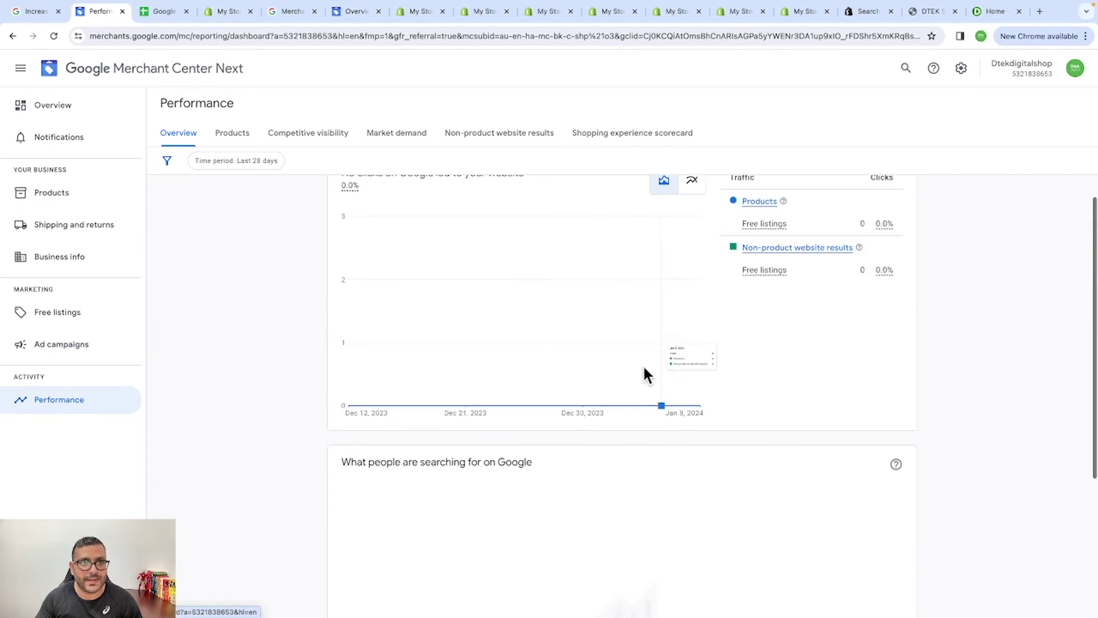
- View the Products, Competitive visibility, Market demand and Non-product website results reports in turn
left_click(229, 138)
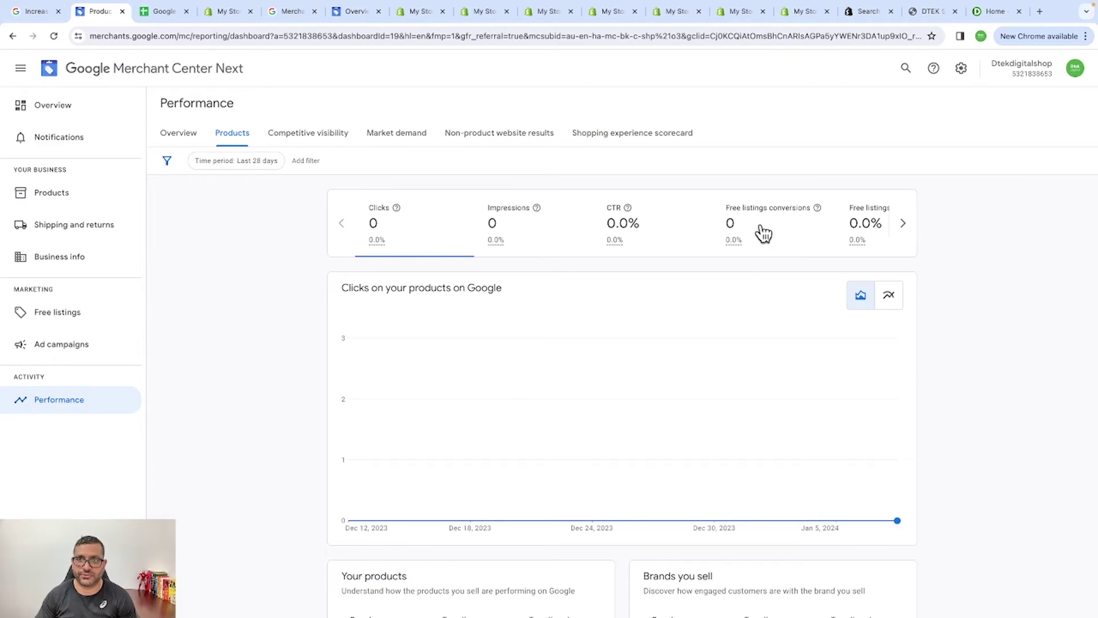
scroll(706, 312, "down", 5)
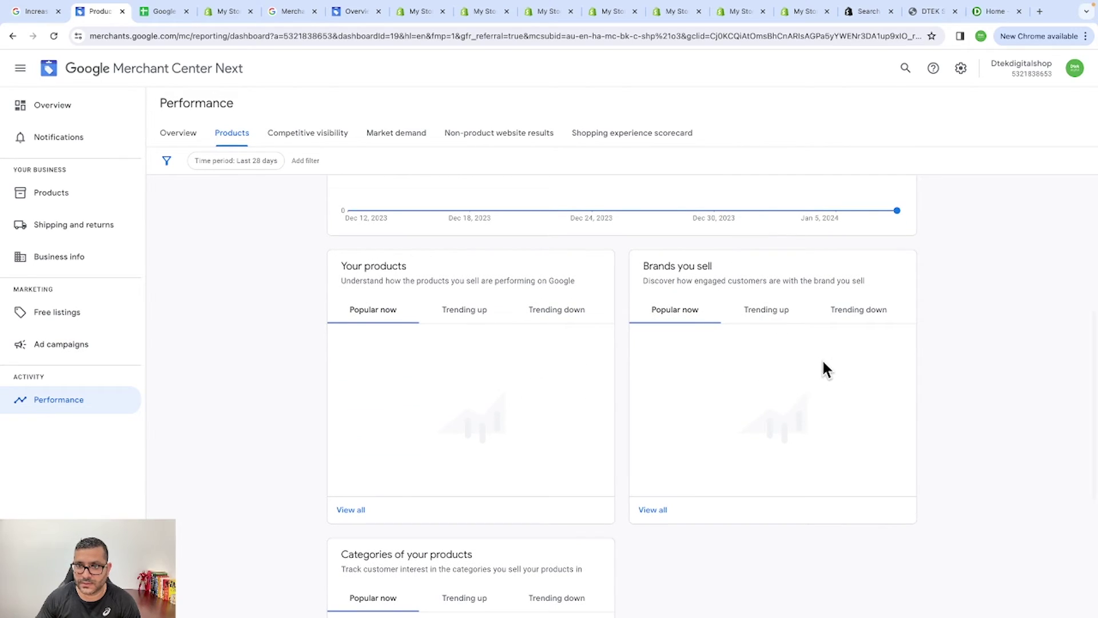
left_click(319, 133)
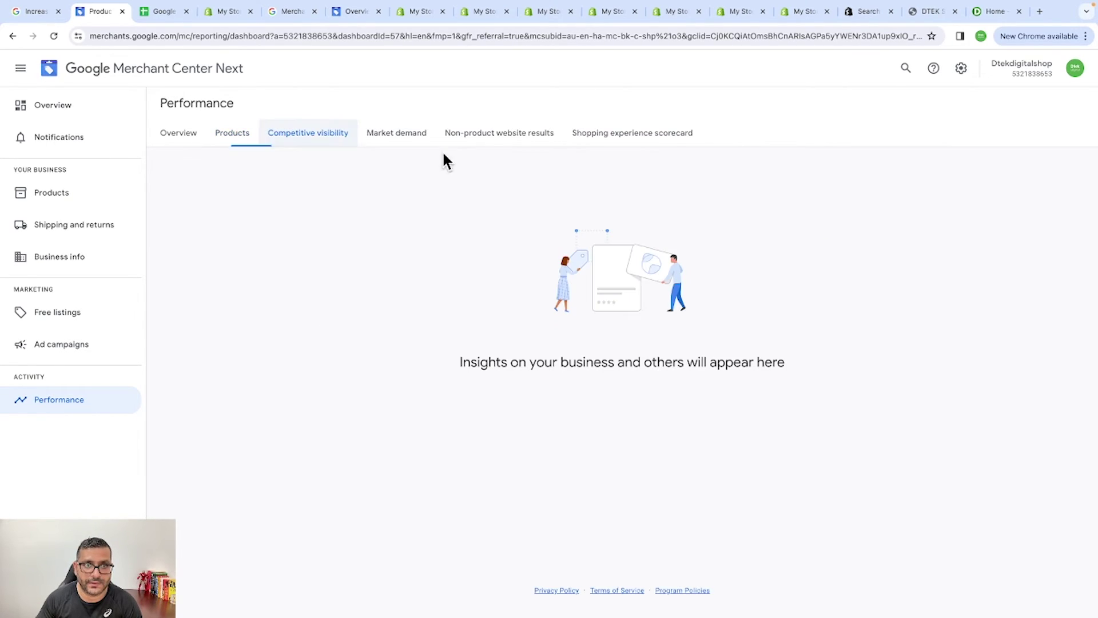
left_click(394, 142)
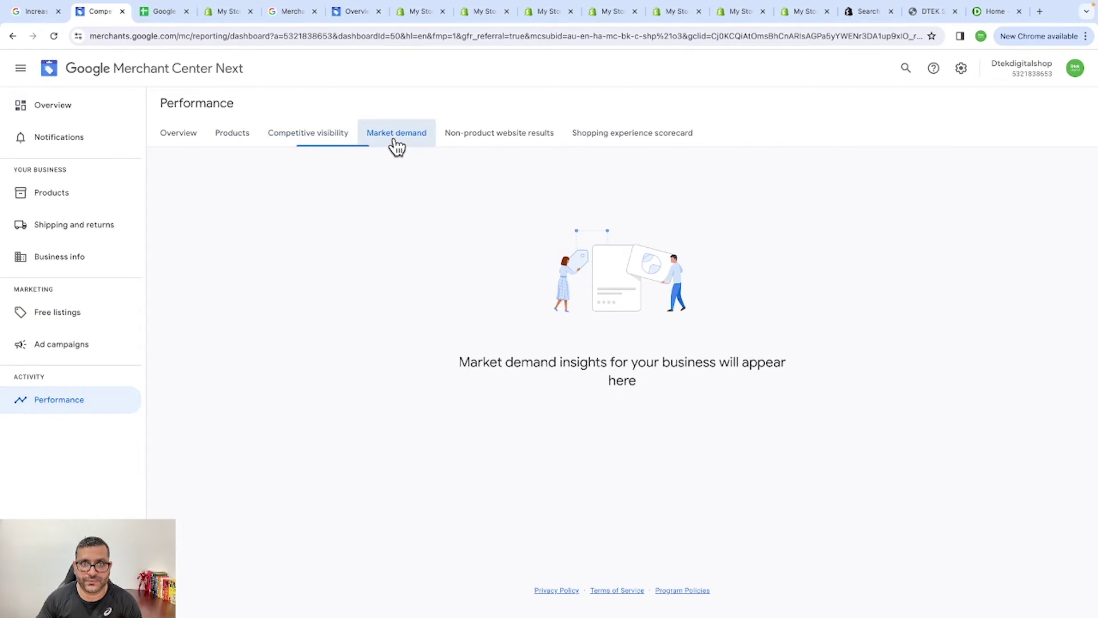
left_click(529, 144)
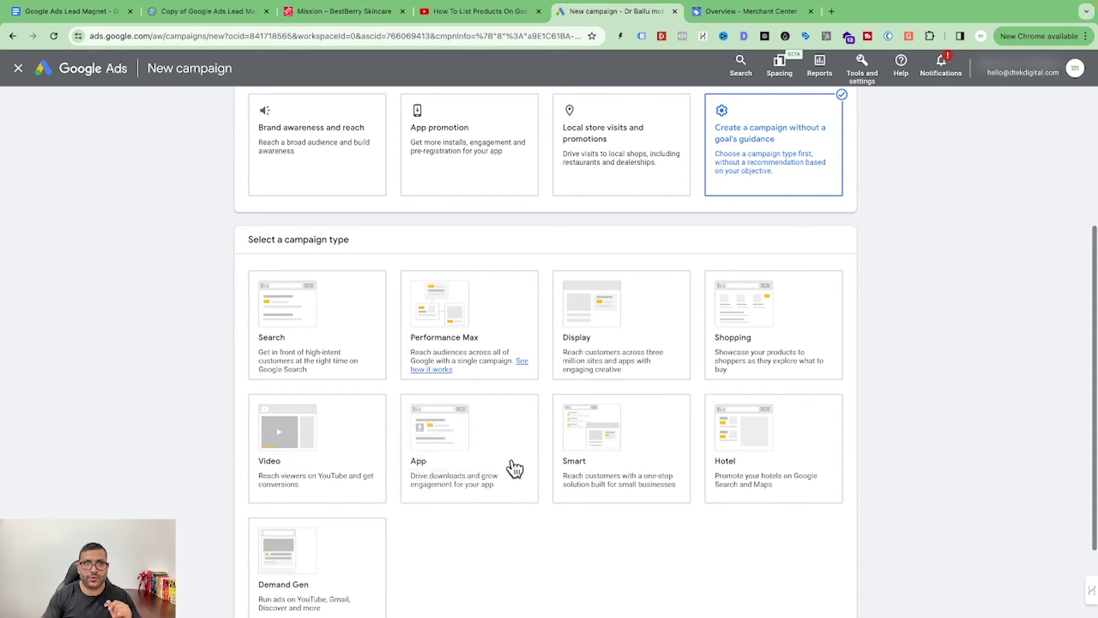
- Go from Google Ads Tools and settings to the linked Merchant Center's Diagnostics (3,087 active, 15 expiring)
left_click(862, 80)
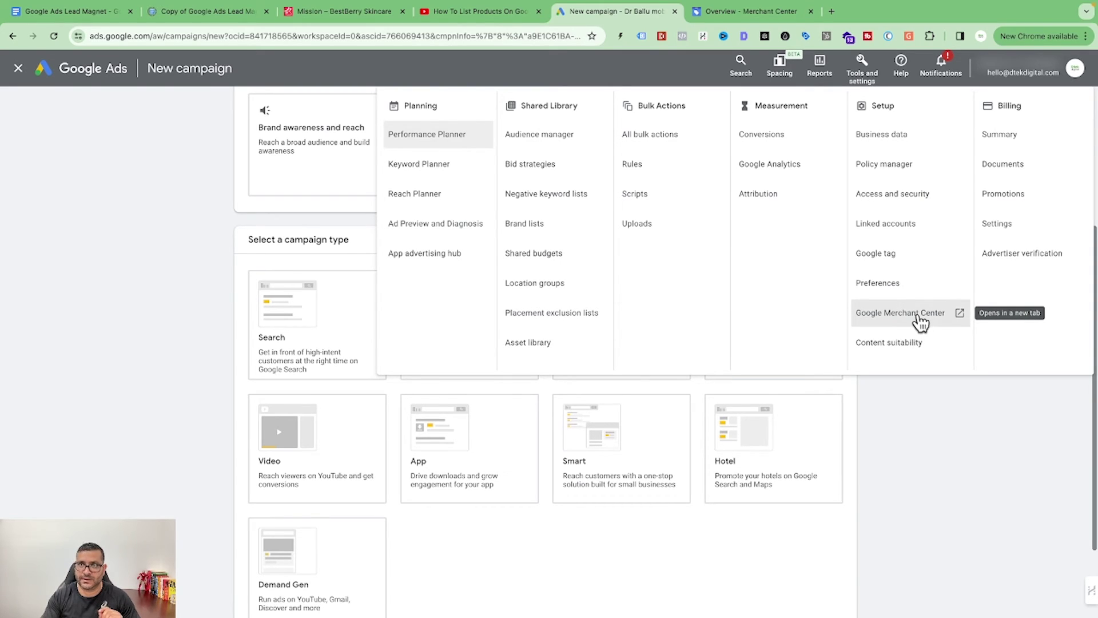
left_click(932, 323)
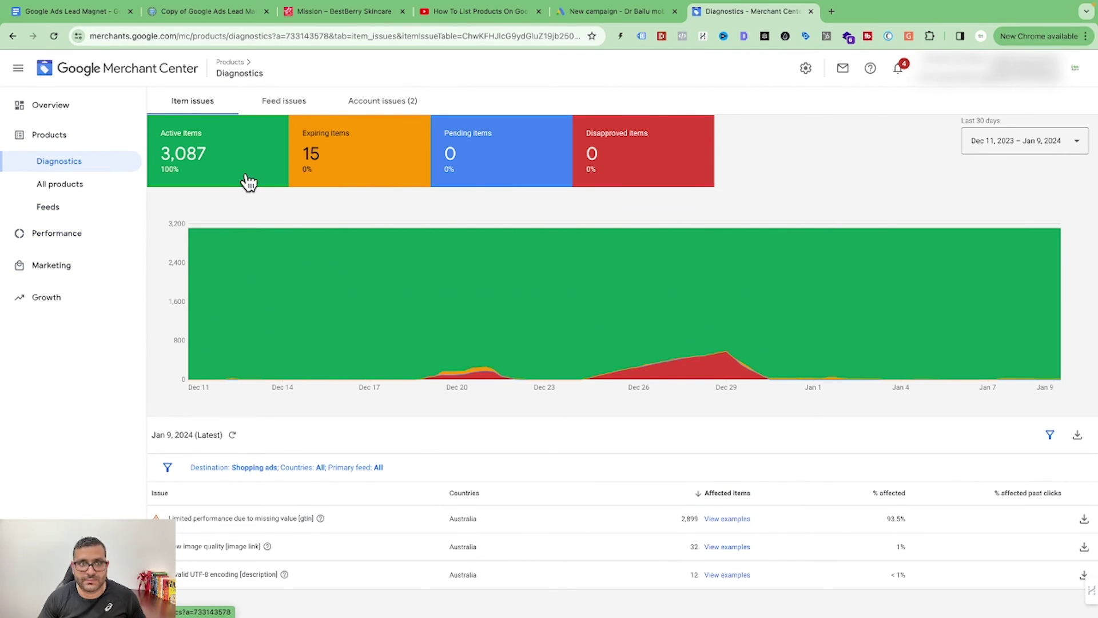
- View the Performance dashboard's 391 clicks and Australian search trends led by Cell Phones
left_click(69, 235)
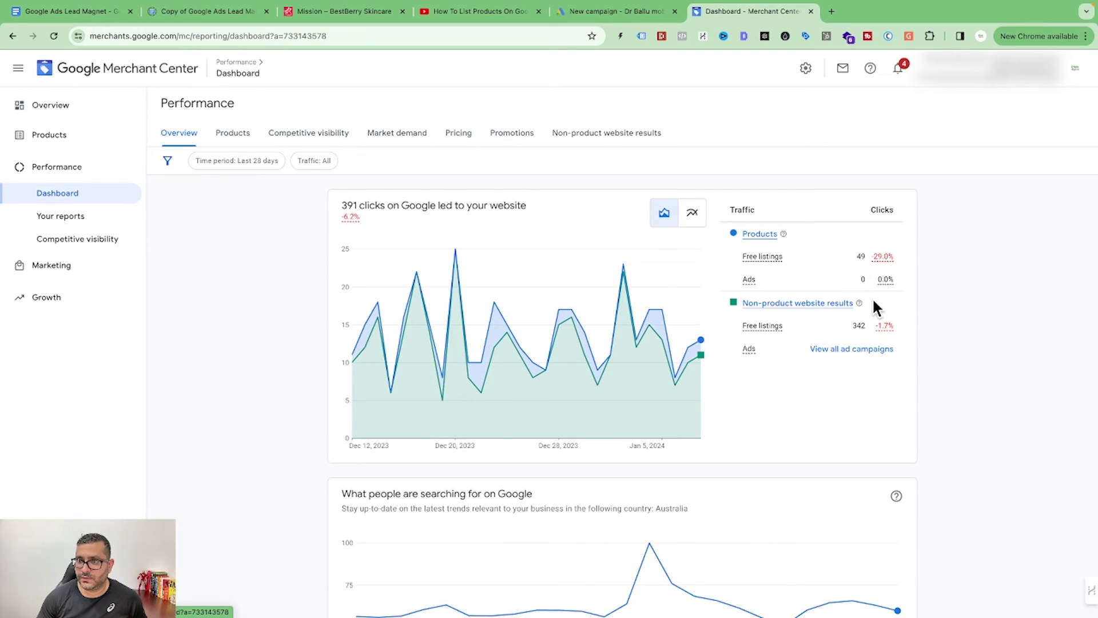
scroll(773, 375, "down", 3)
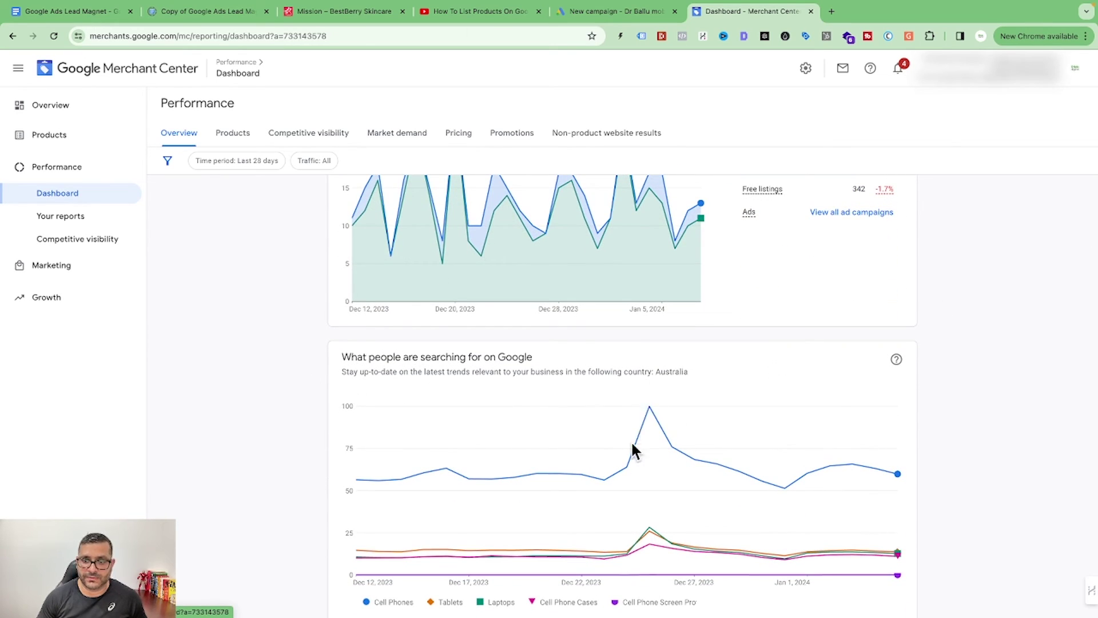
scroll(701, 448, "down", 1)
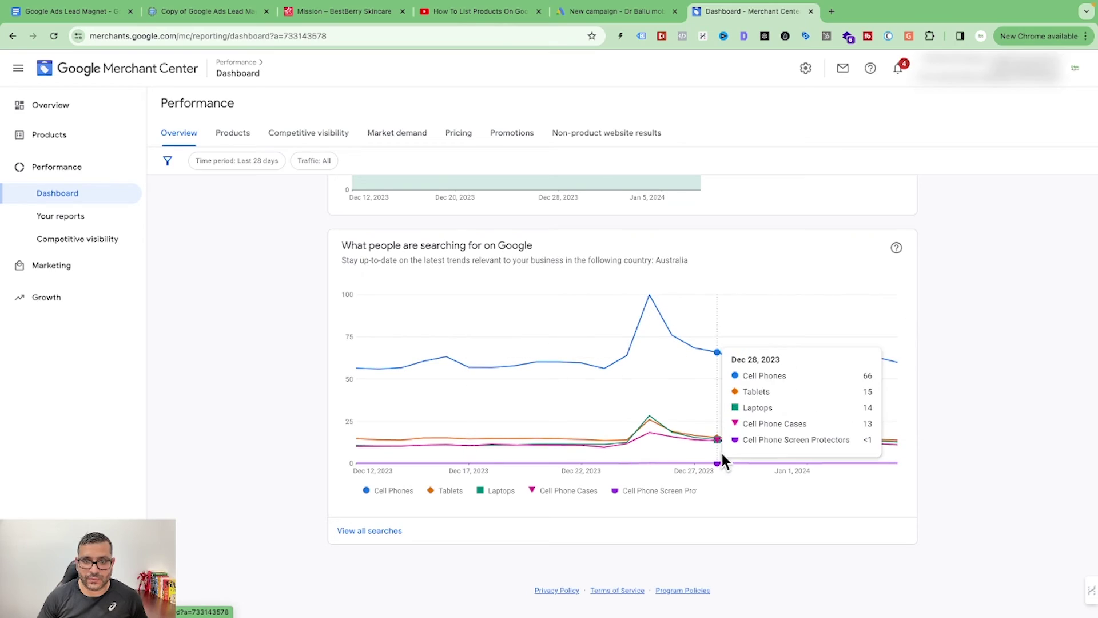